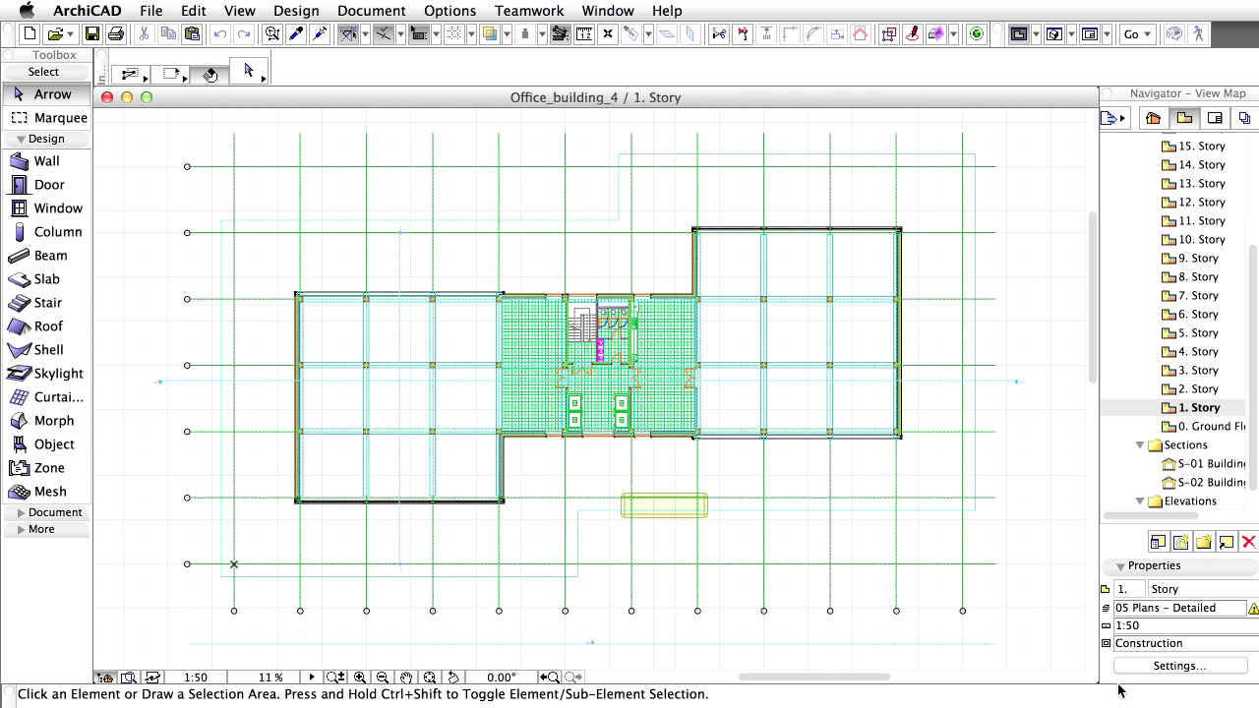
Step: Open the Options menu toward Element Attributes > Zone Categories
left_click(462, 10)
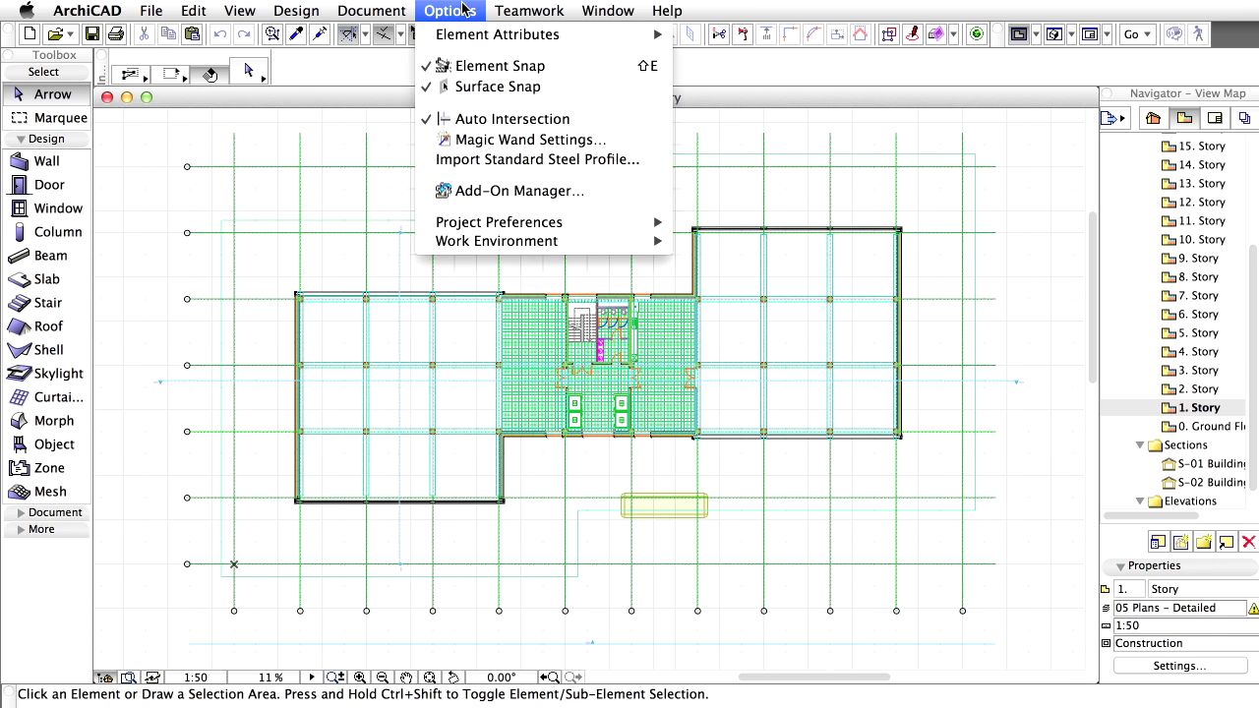
mouse_move(469, 34)
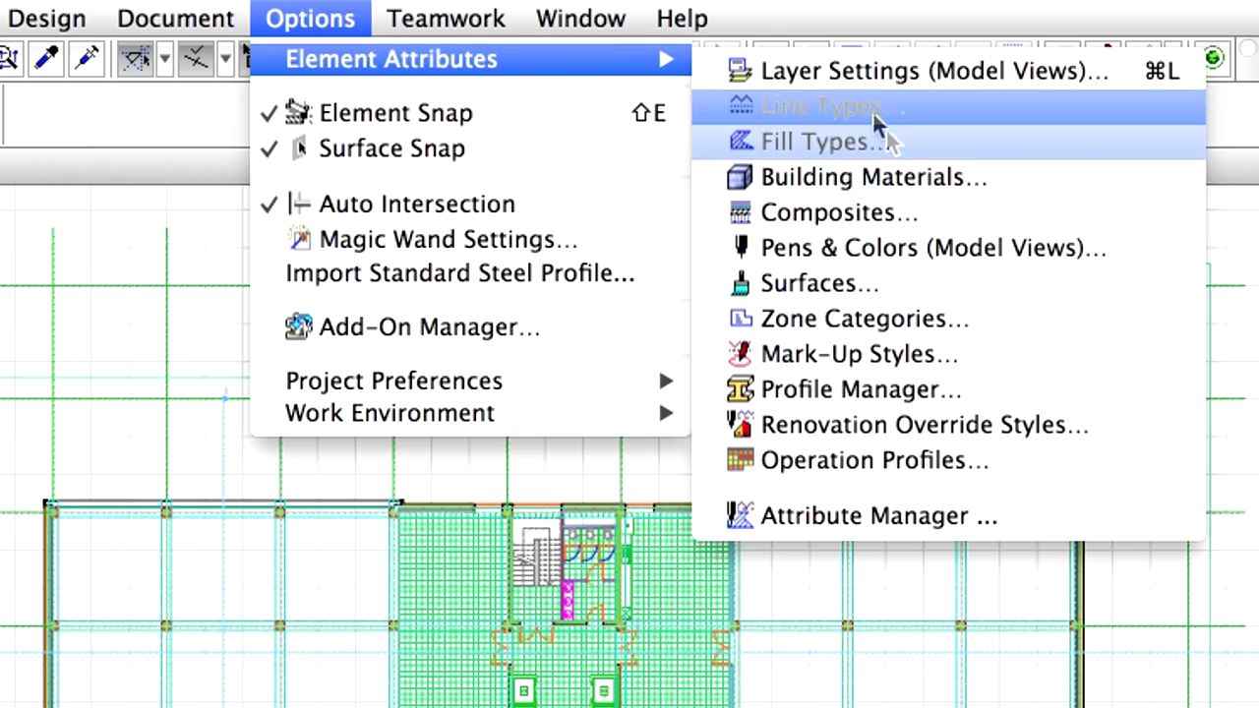
Step: In Zone Categories, select 3 Production & Research as the base for a new category
left_click(1013, 322)
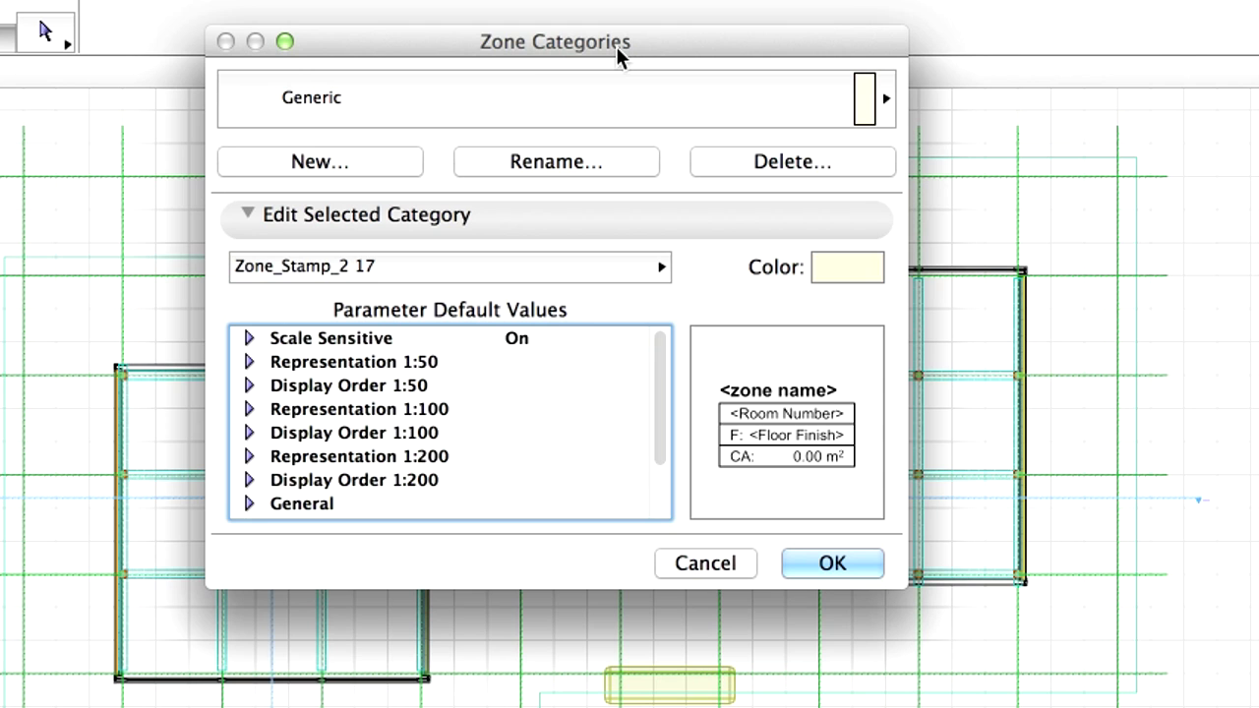
left_click(718, 73)
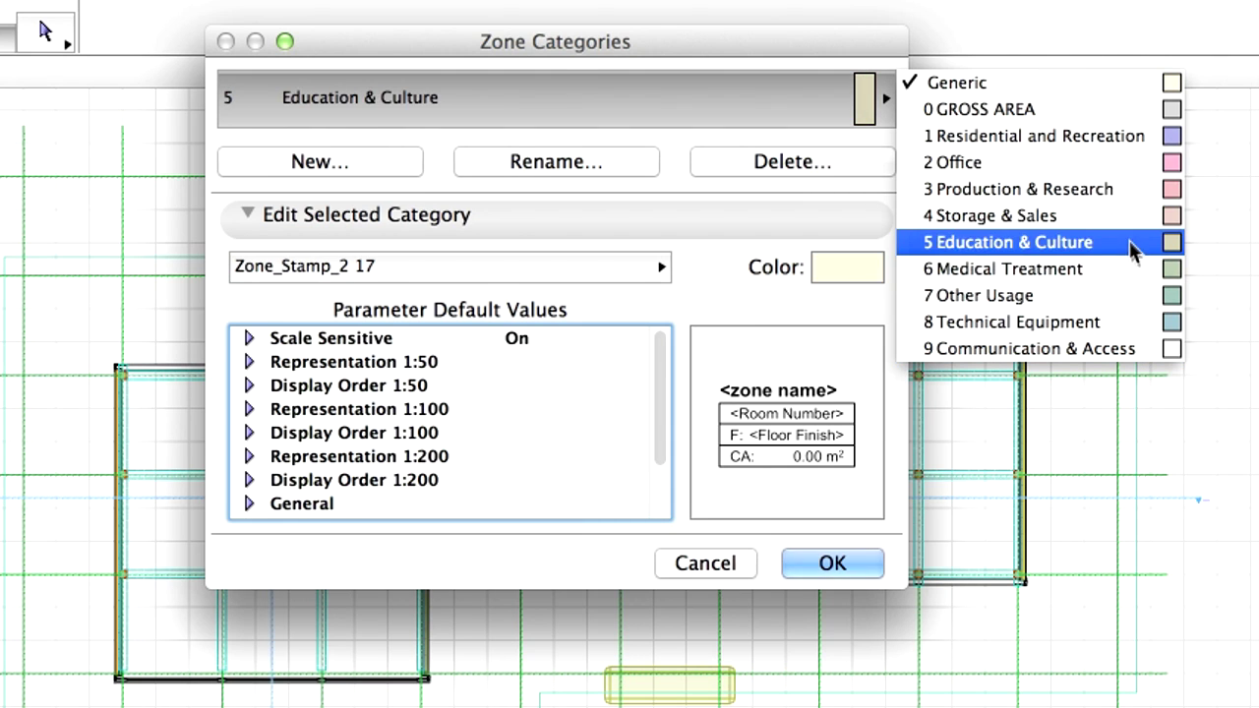
left_click(1127, 192)
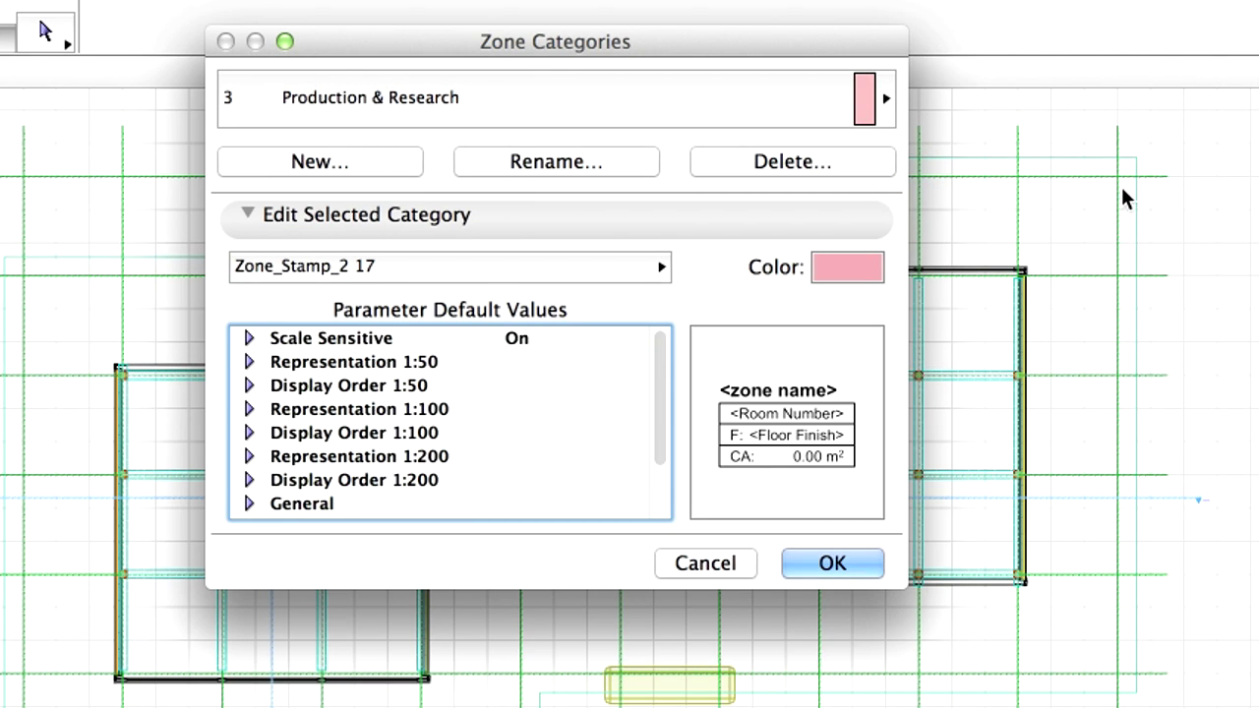
left_click(408, 167)
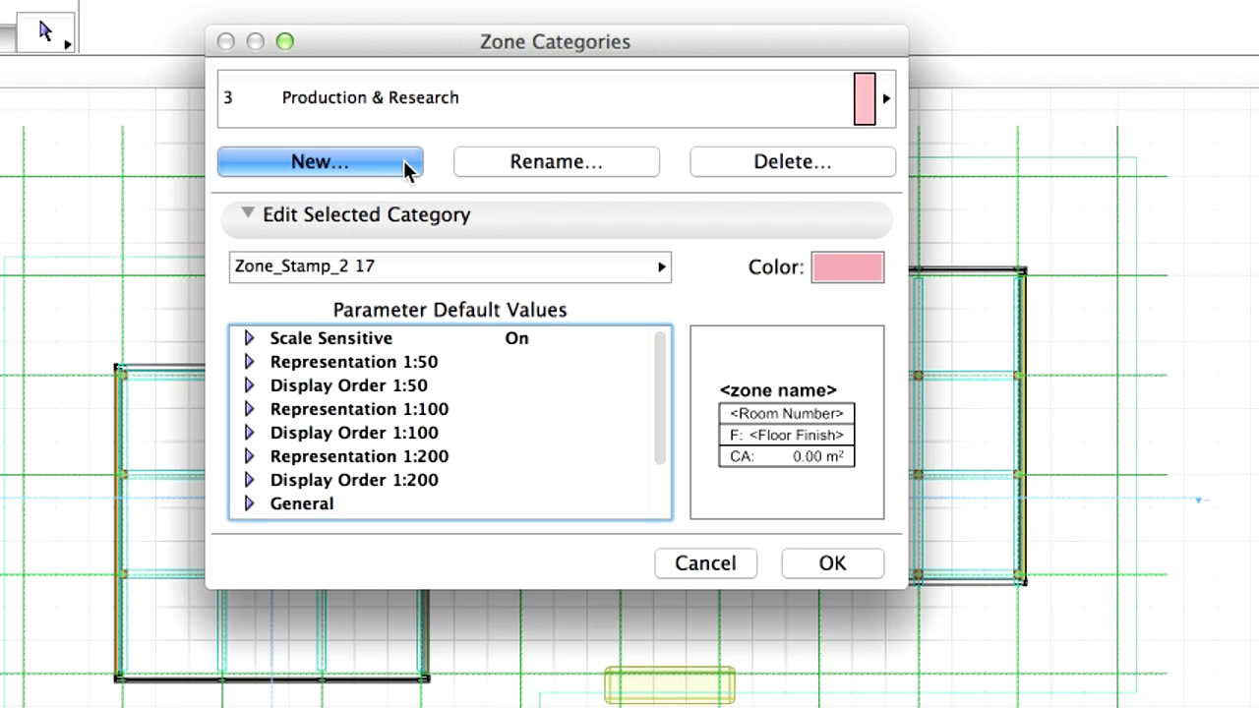
Step: Enter category code 10 and the name 'Sanitary' for the new zone category
left_click(368, 290)
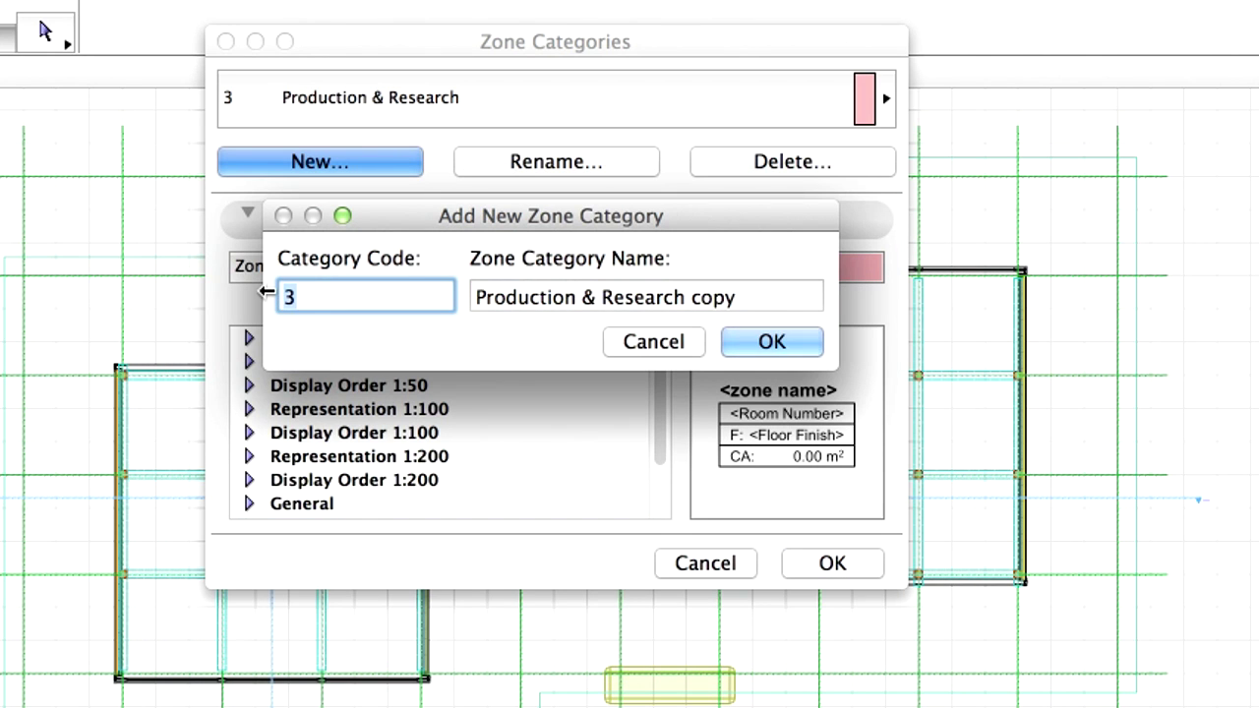
type("10")
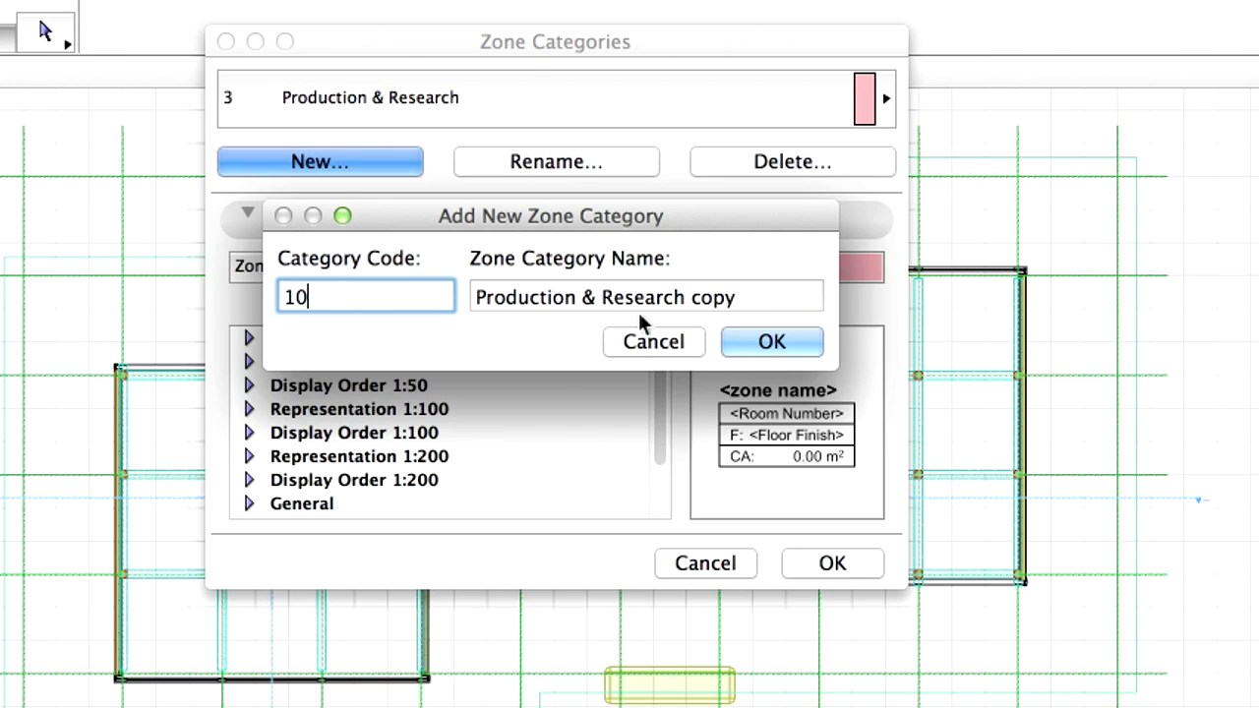
key("Tab")
type("Sanita")
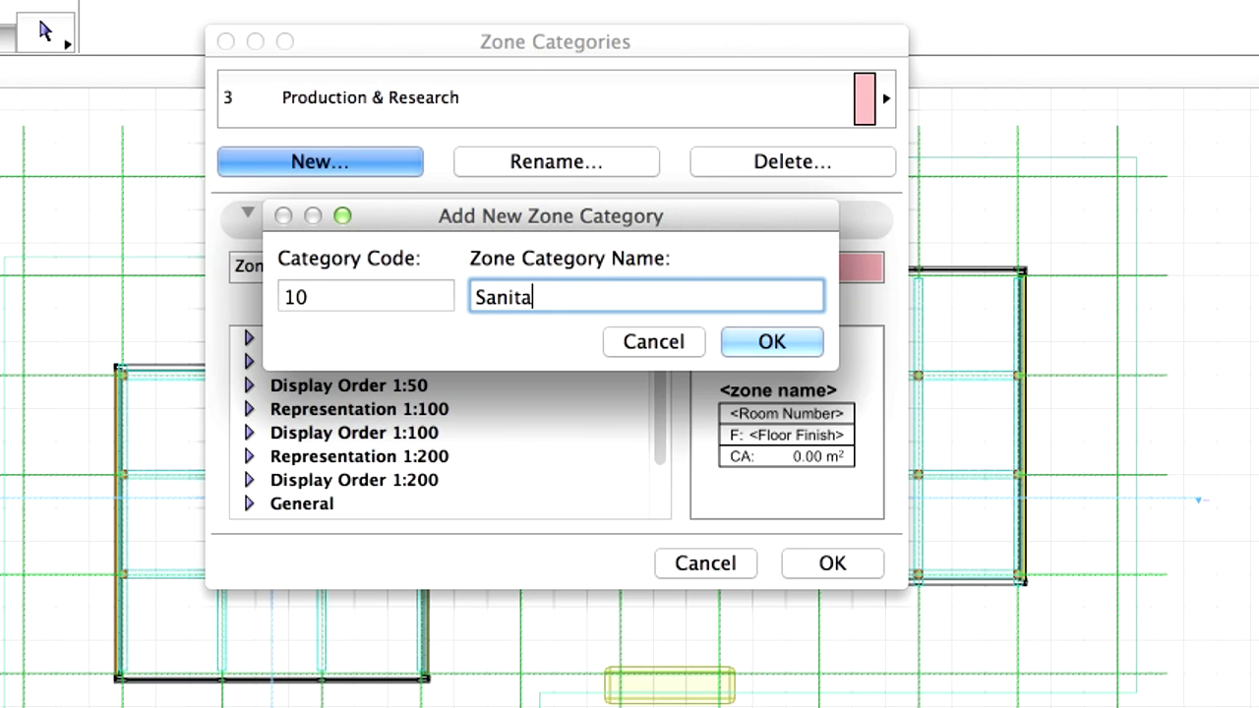
type("ry")
Step: Confirm the Sanitary category and give it the Honeydew yellow-green crayon colour
left_click(804, 344)
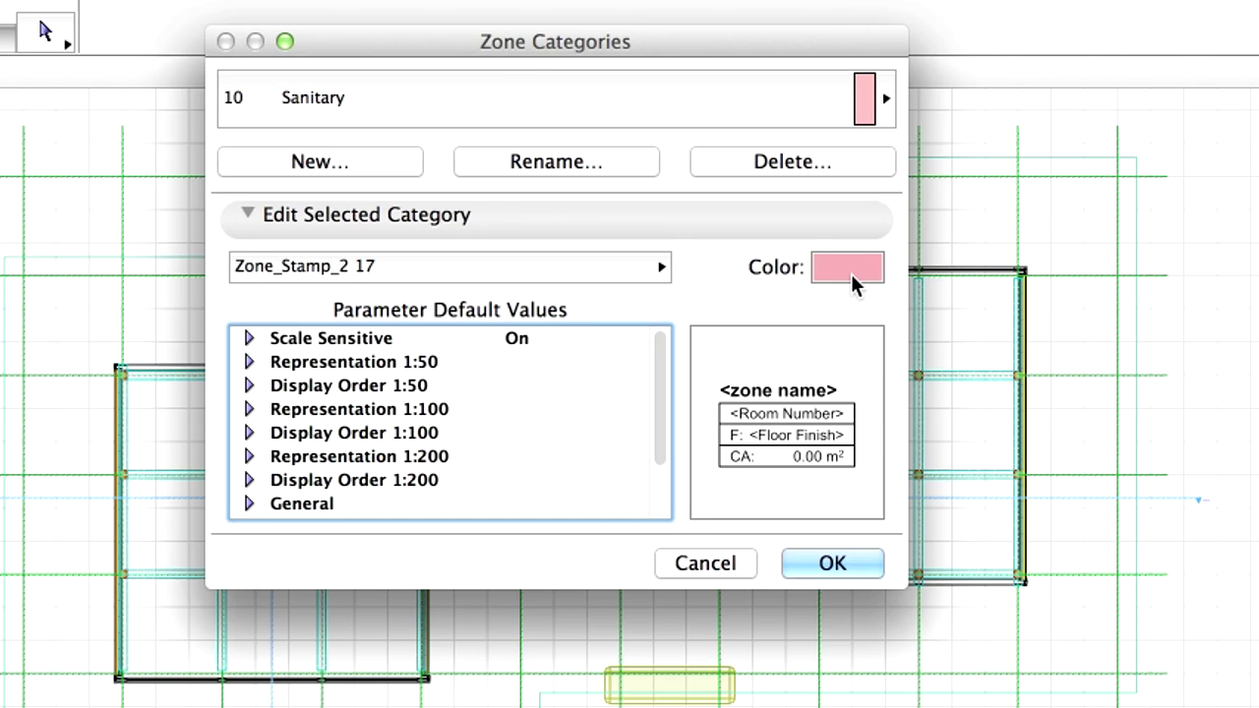
left_click(852, 281)
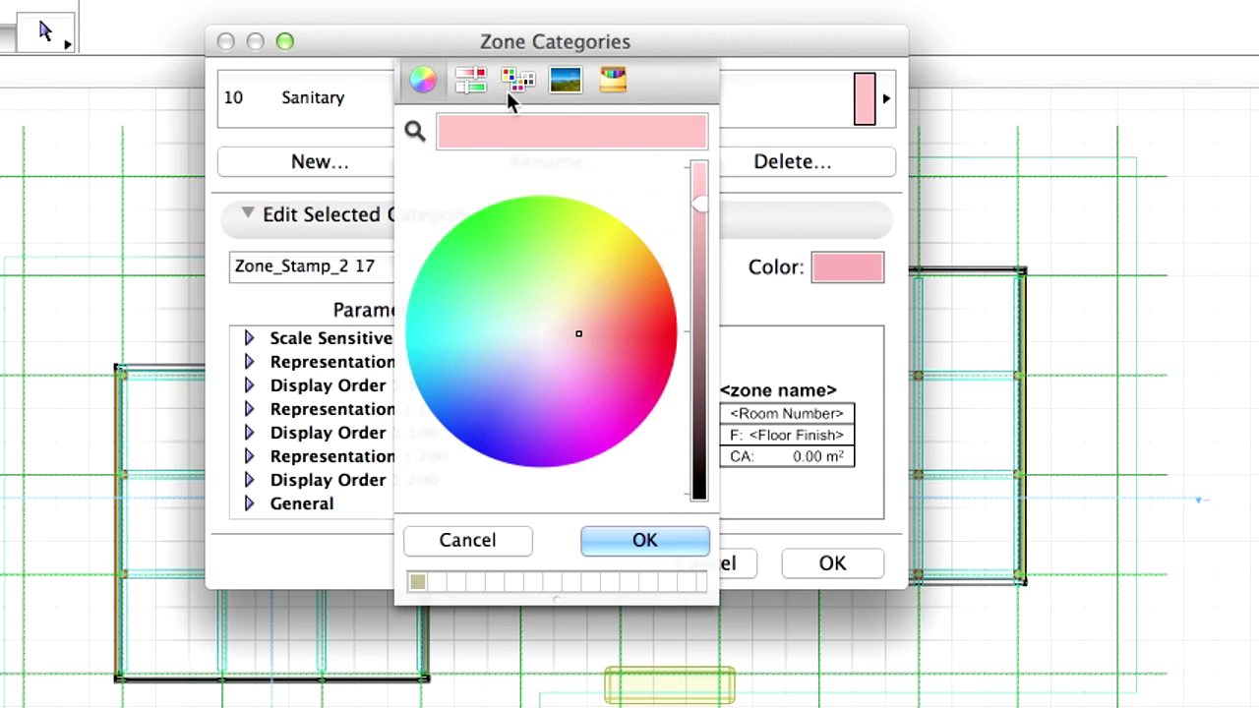
left_click(613, 79)
left_click(485, 380)
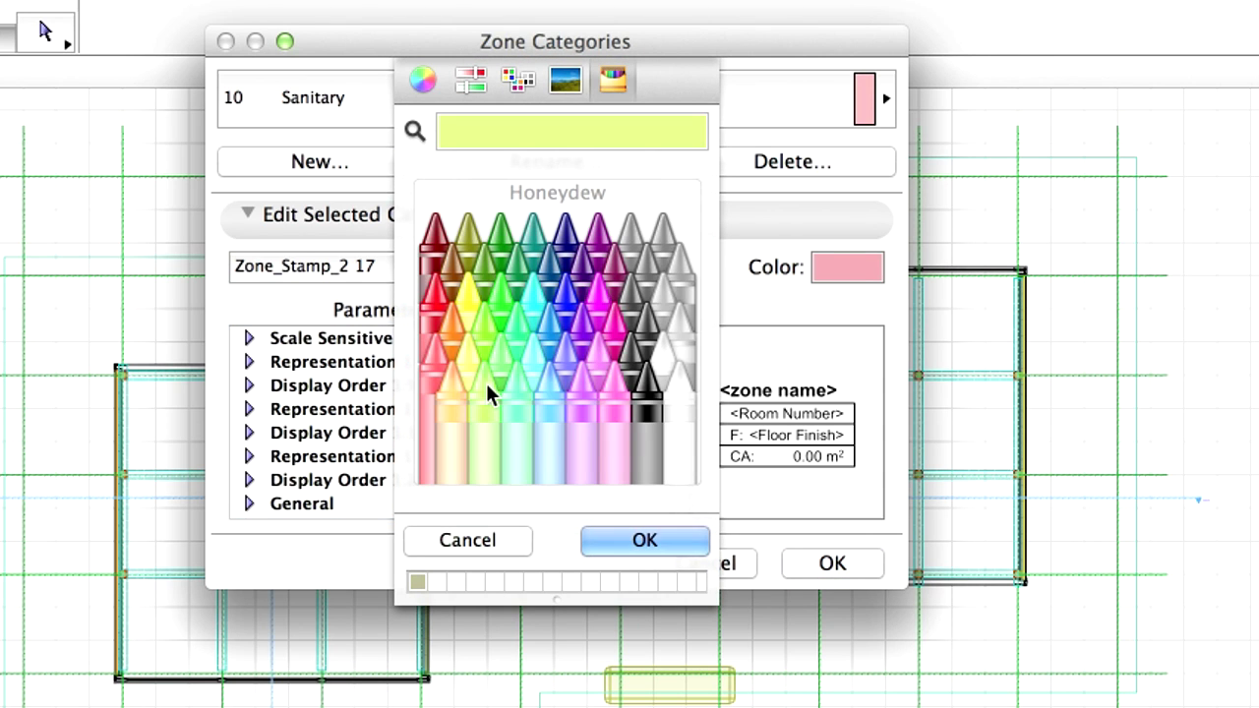
left_click(644, 540)
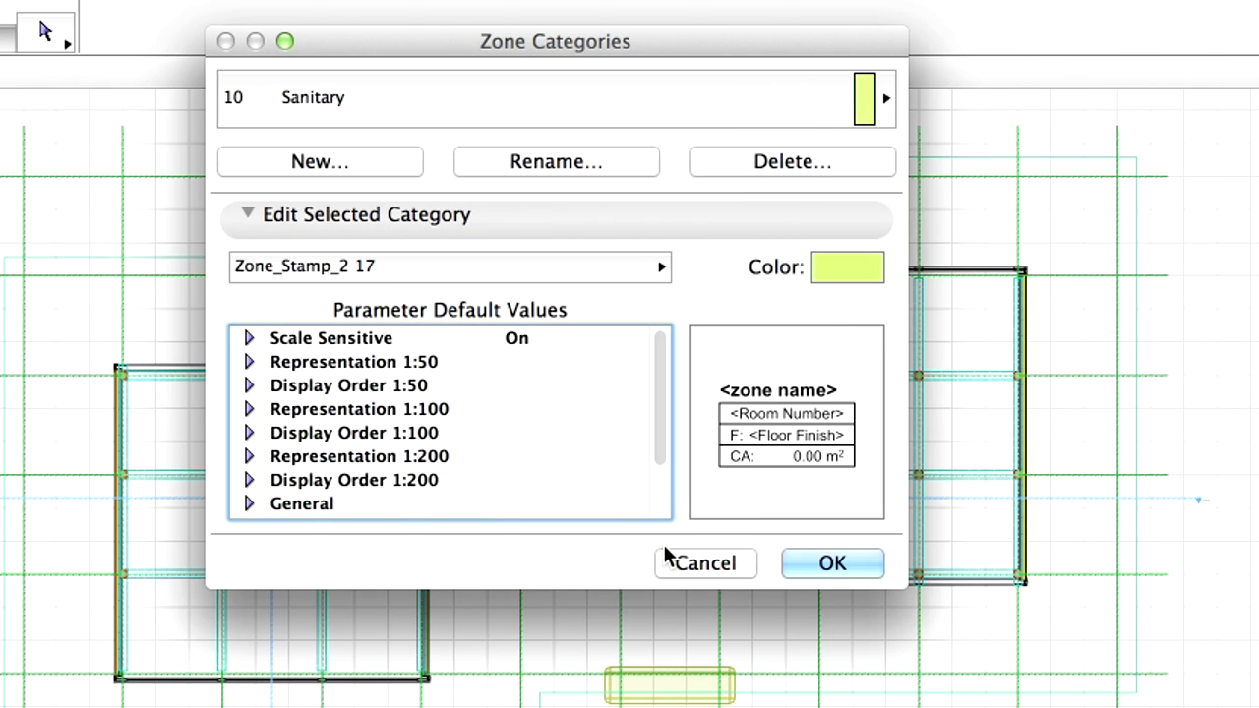
Step: Give category 9 Communication & Access the Silver crayon colour
left_click(628, 125)
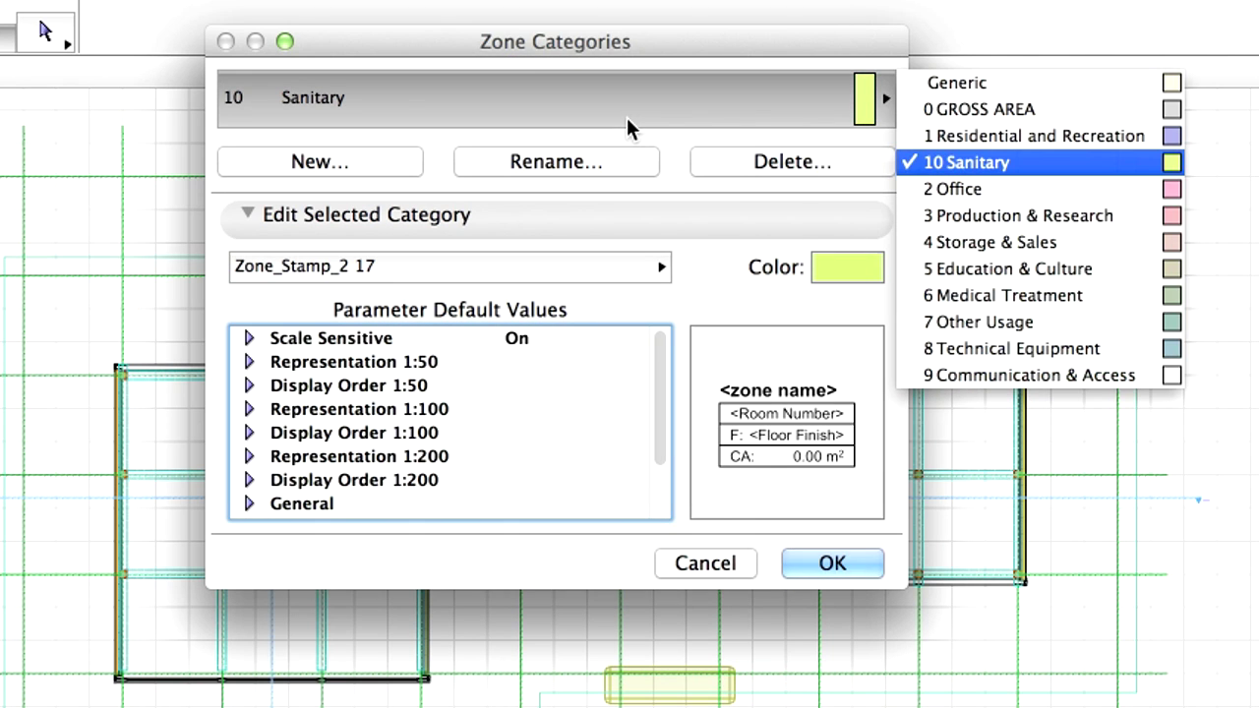
left_click(1127, 379)
left_click(871, 266)
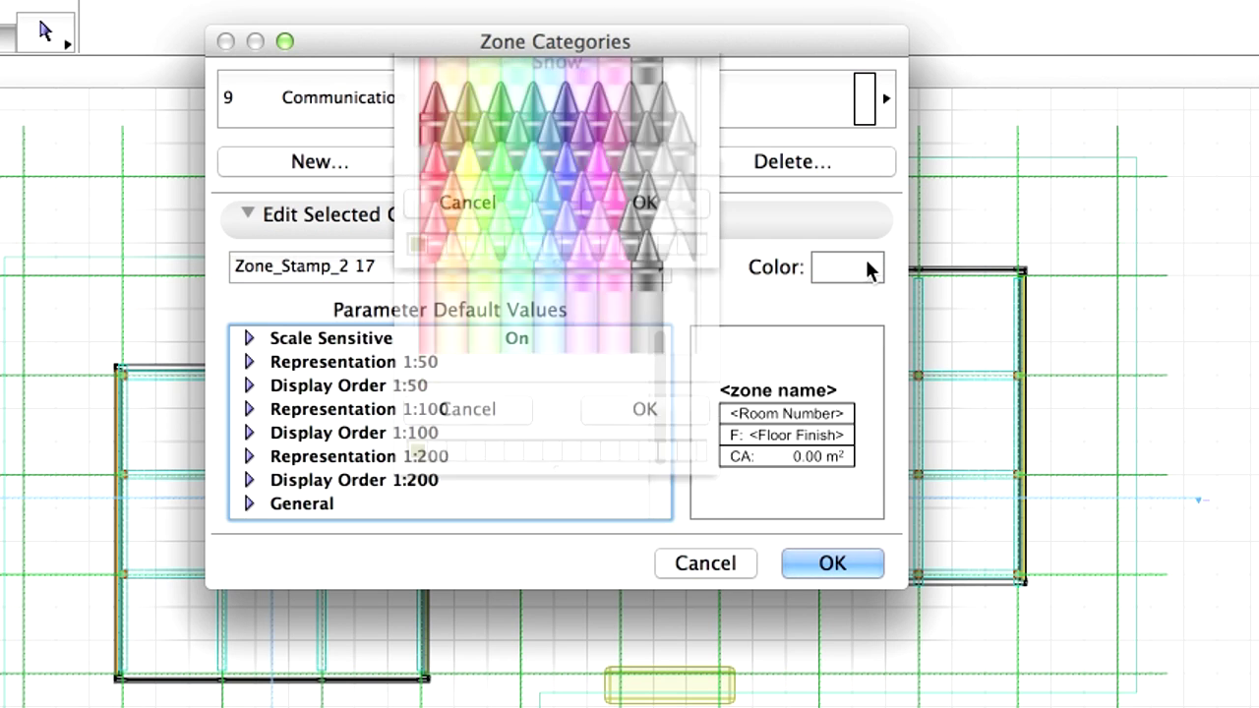
left_click(683, 331)
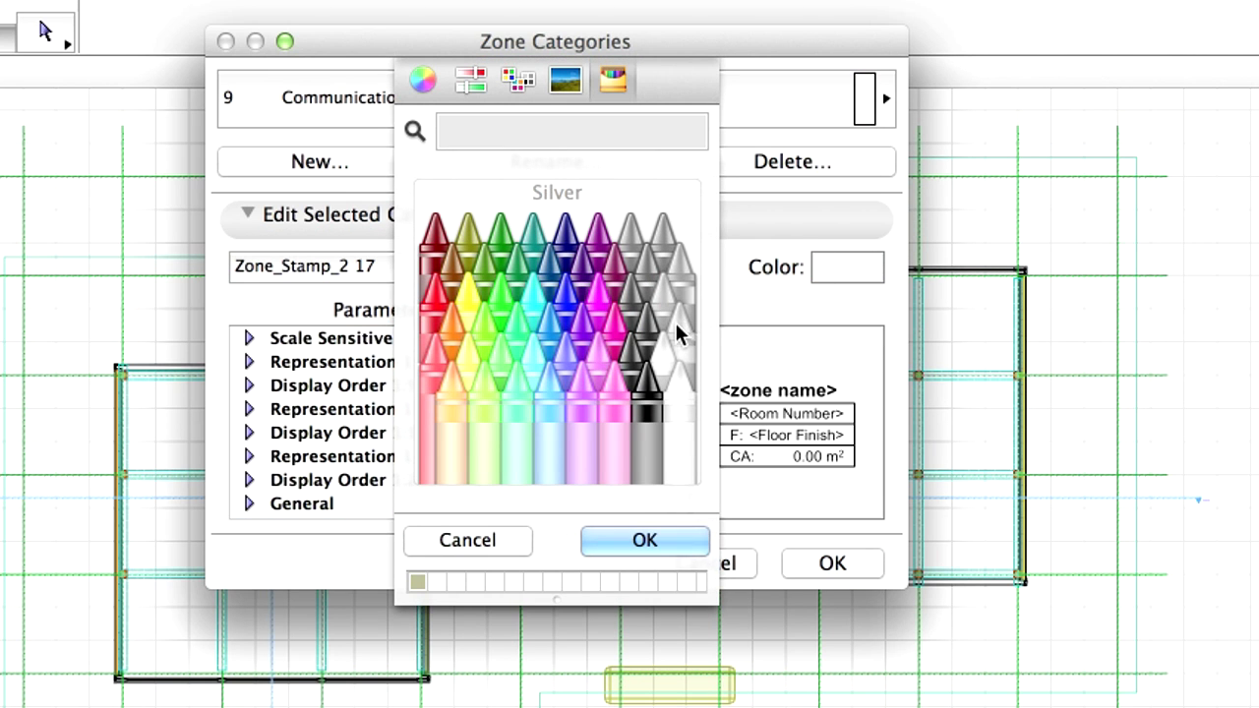
left_click(697, 549)
left_click(693, 541)
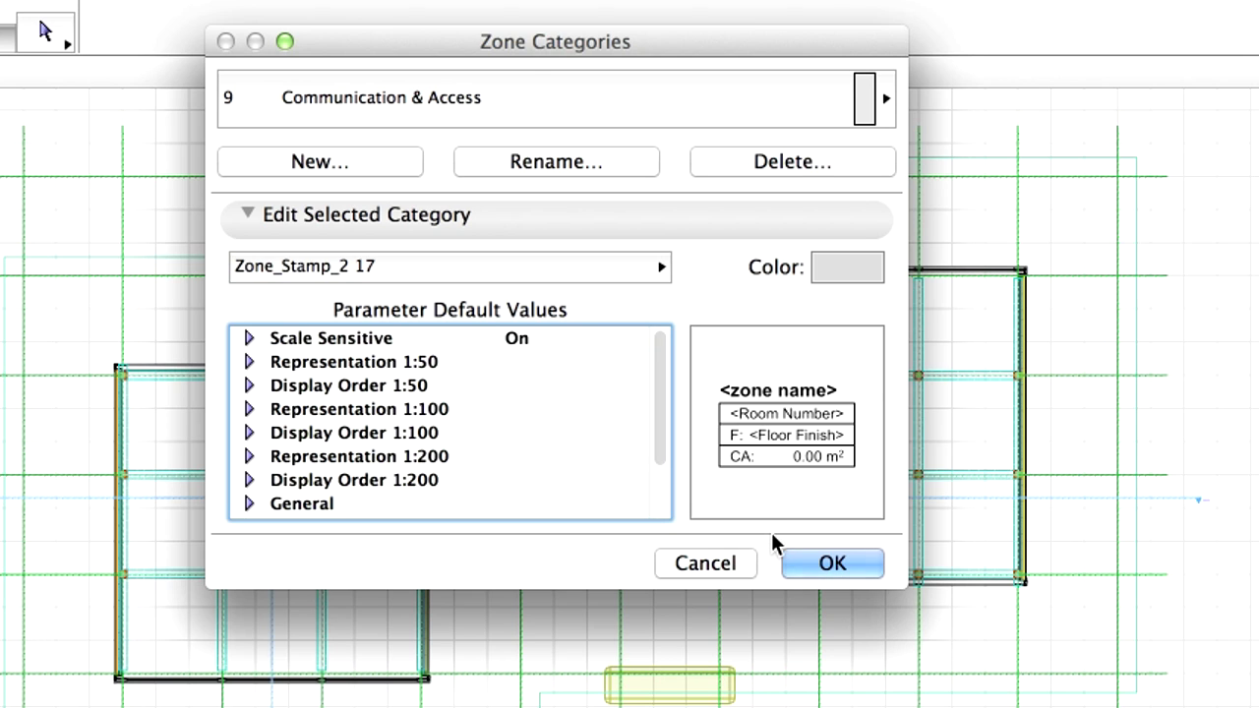
Step: Assign Zone_Stamp_1 17 to categories 9, 8 and 7, then confirm the Zone Categories dialog
left_click(621, 276)
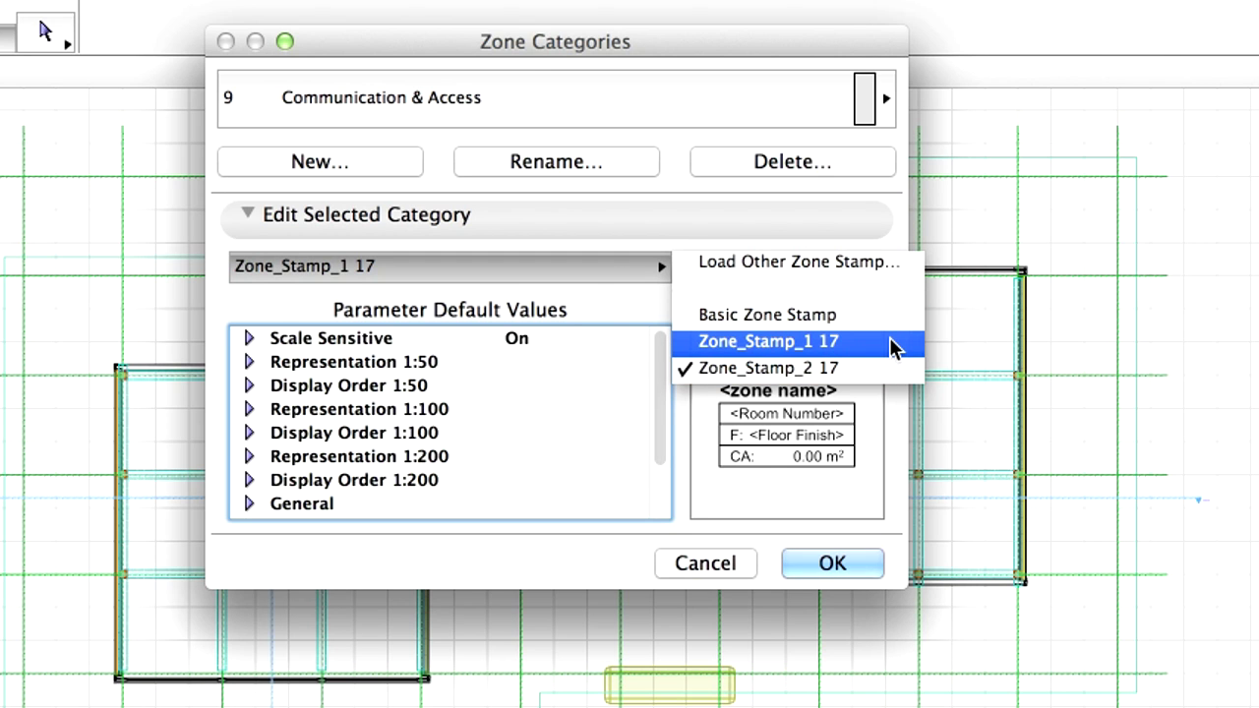
left_click(893, 346)
left_click(875, 99)
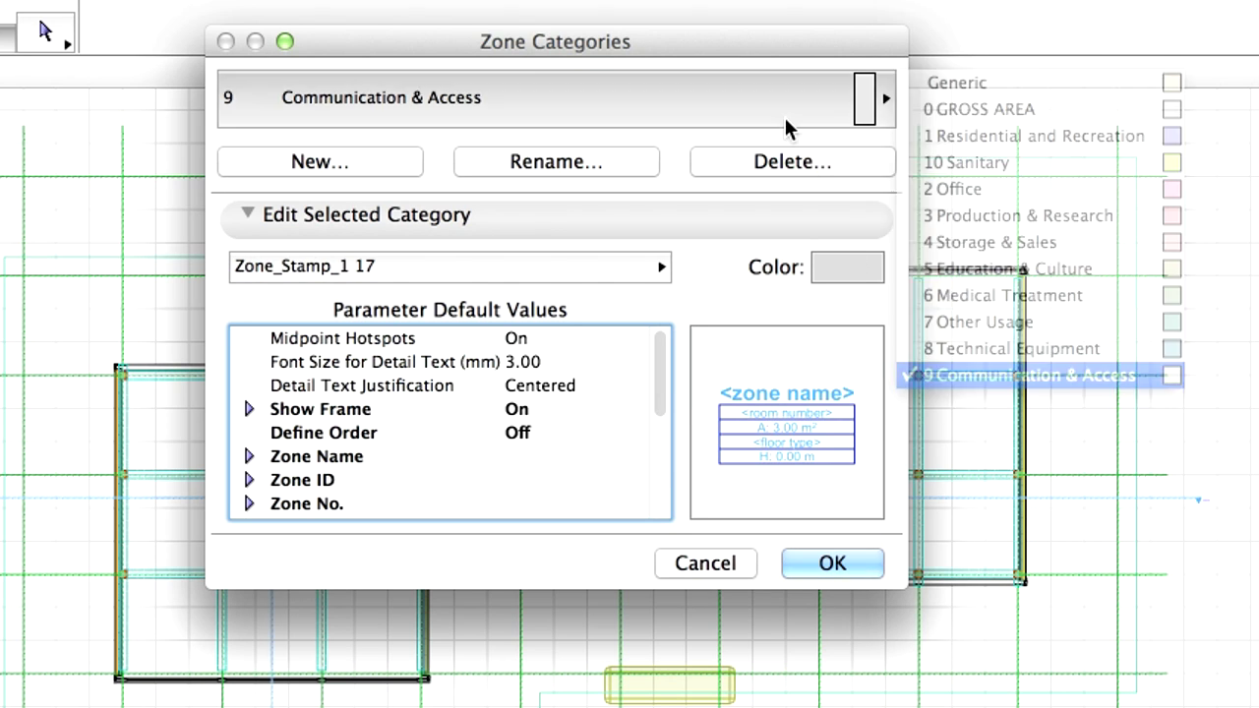
left_click(994, 348)
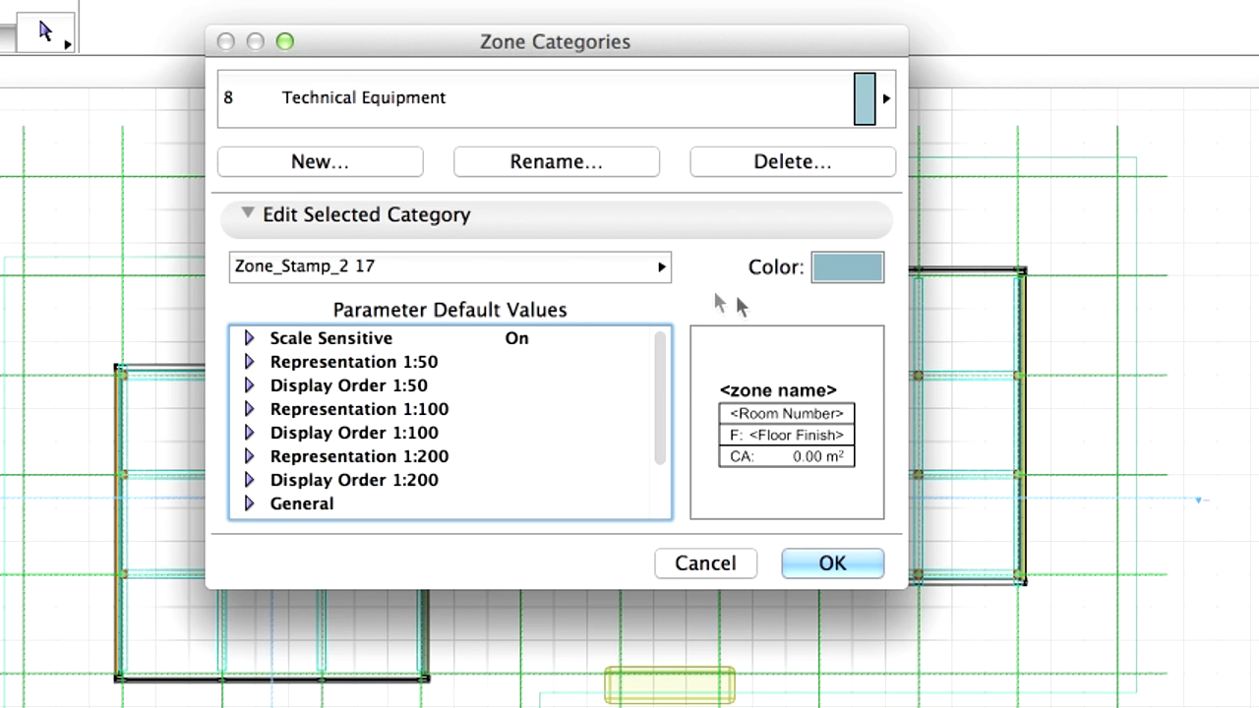
left_click(637, 281)
left_click(767, 342)
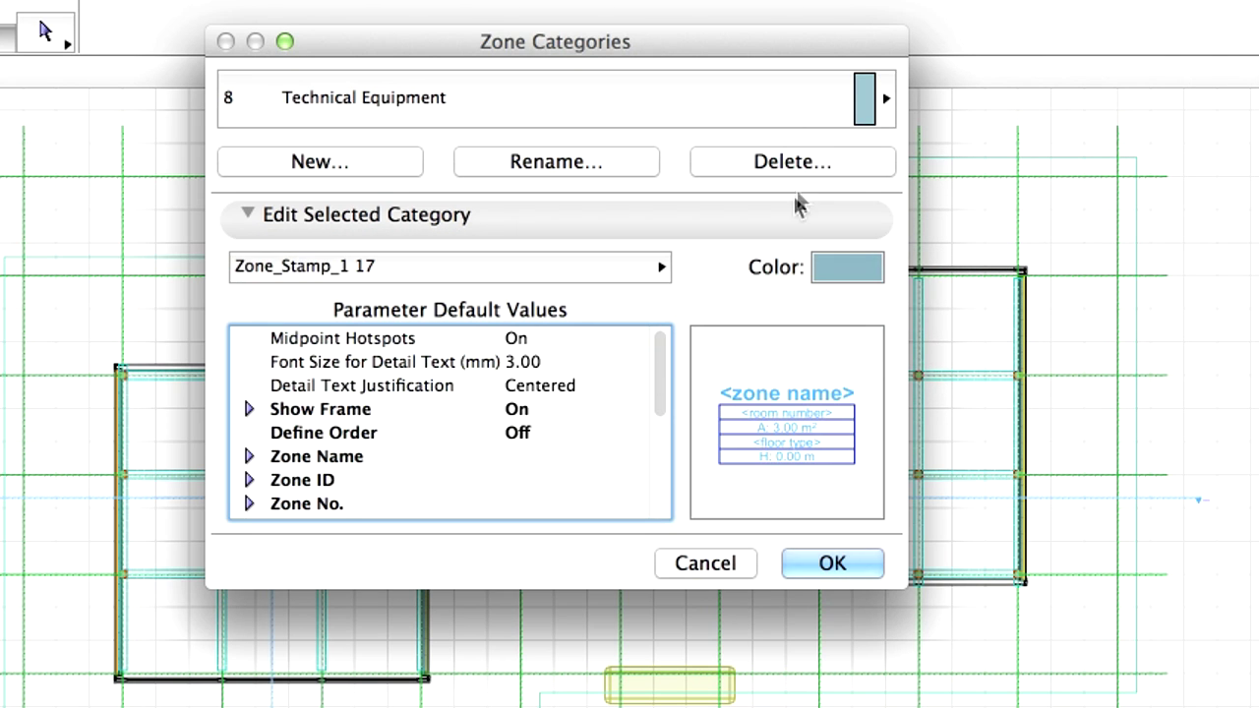
left_click(793, 113)
left_click(915, 322)
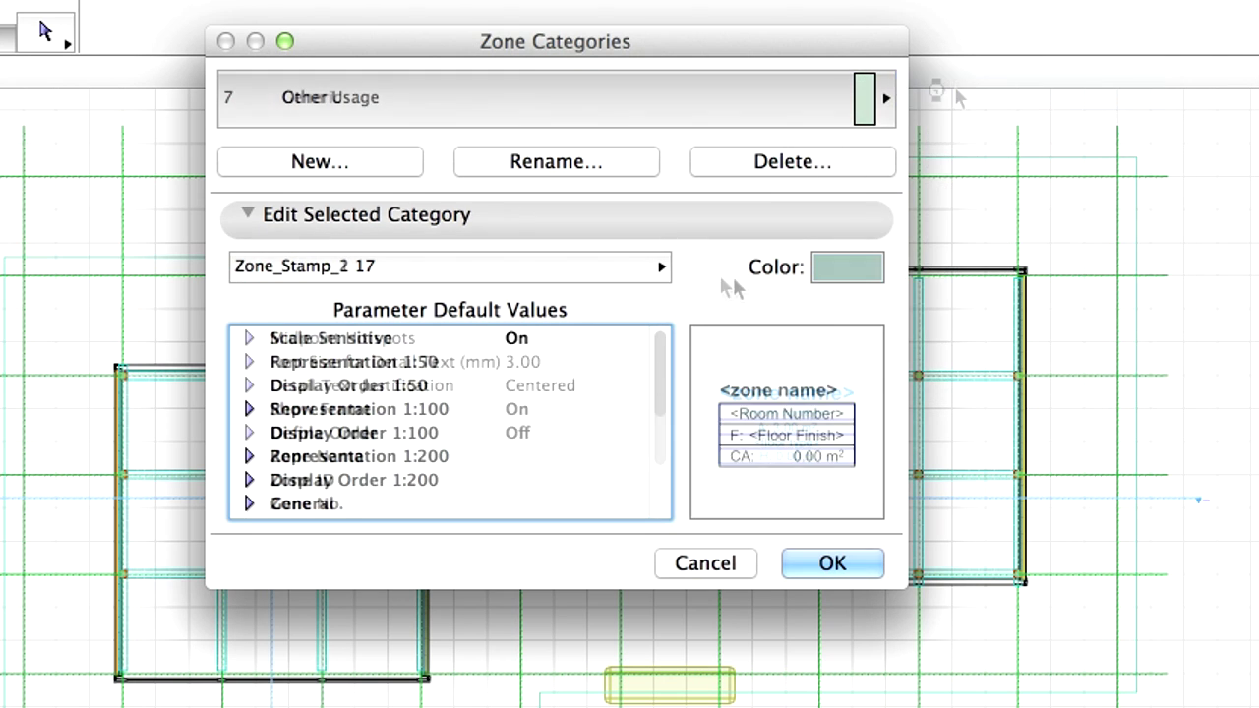
left_click(649, 268)
left_click(736, 341)
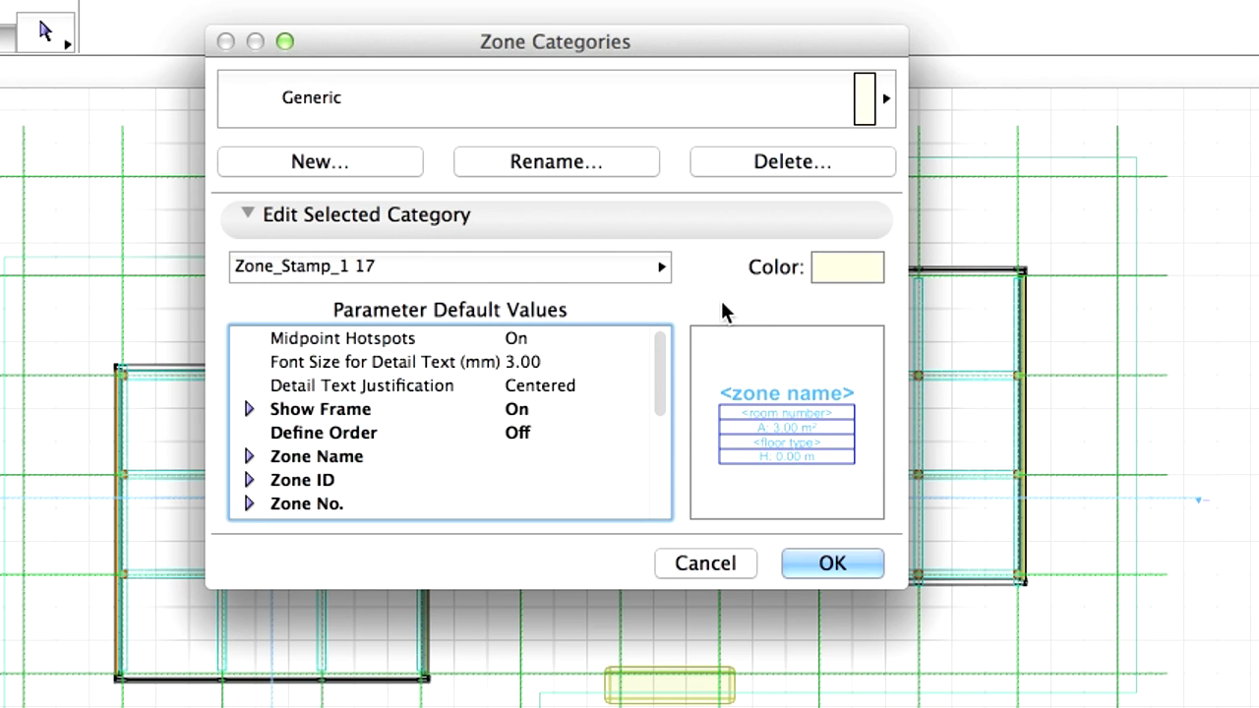
left_click(862, 574)
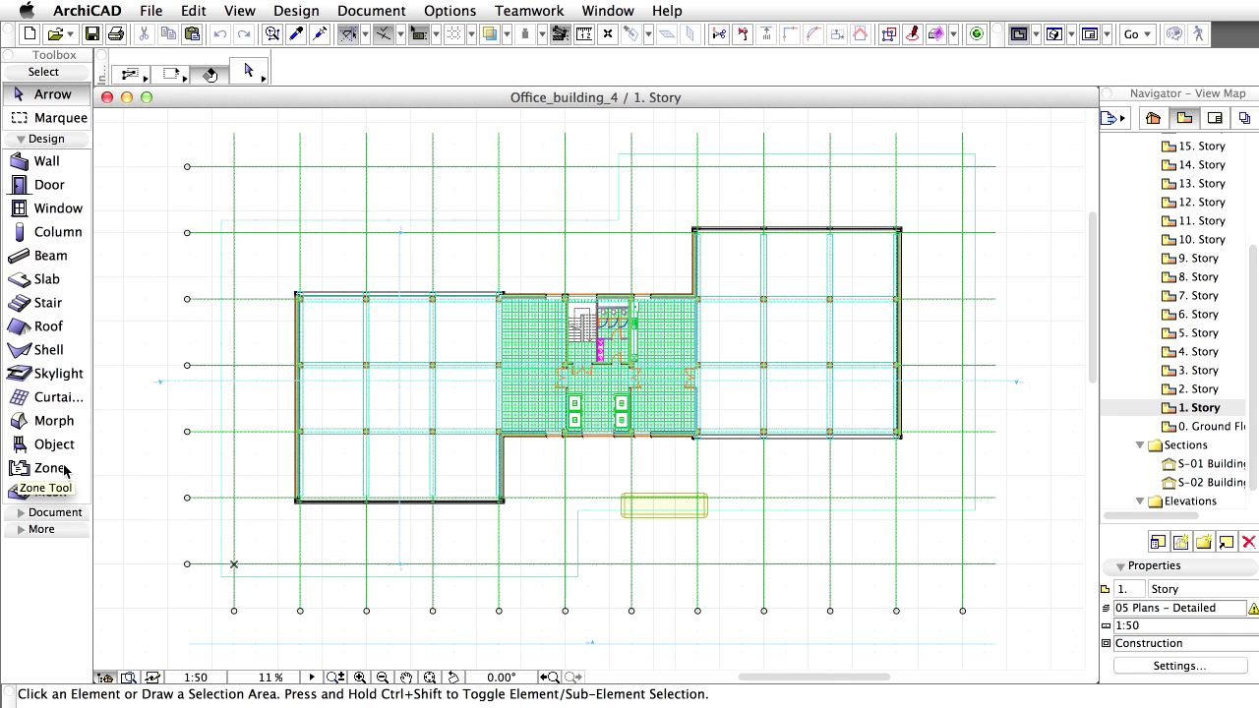
Step: In Zone Default Settings, set category 9 Communication & Access, name Staircase and number 101
double_click(49, 468)
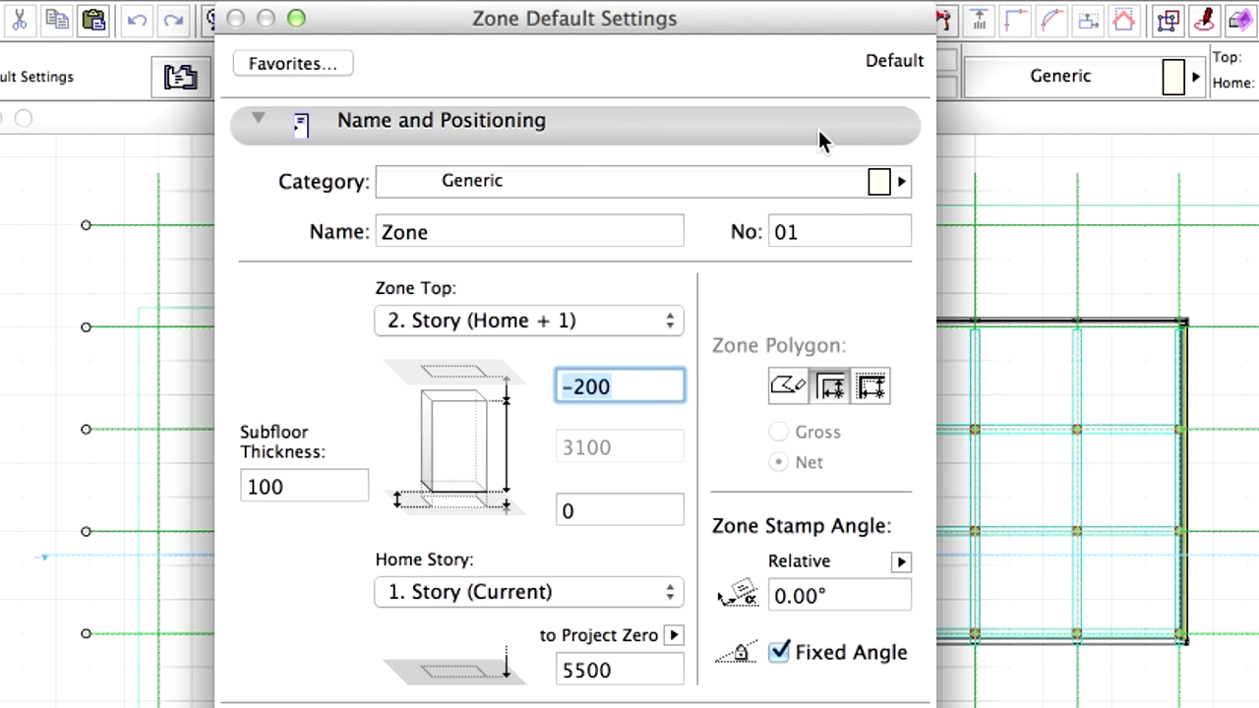
left_click(673, 139)
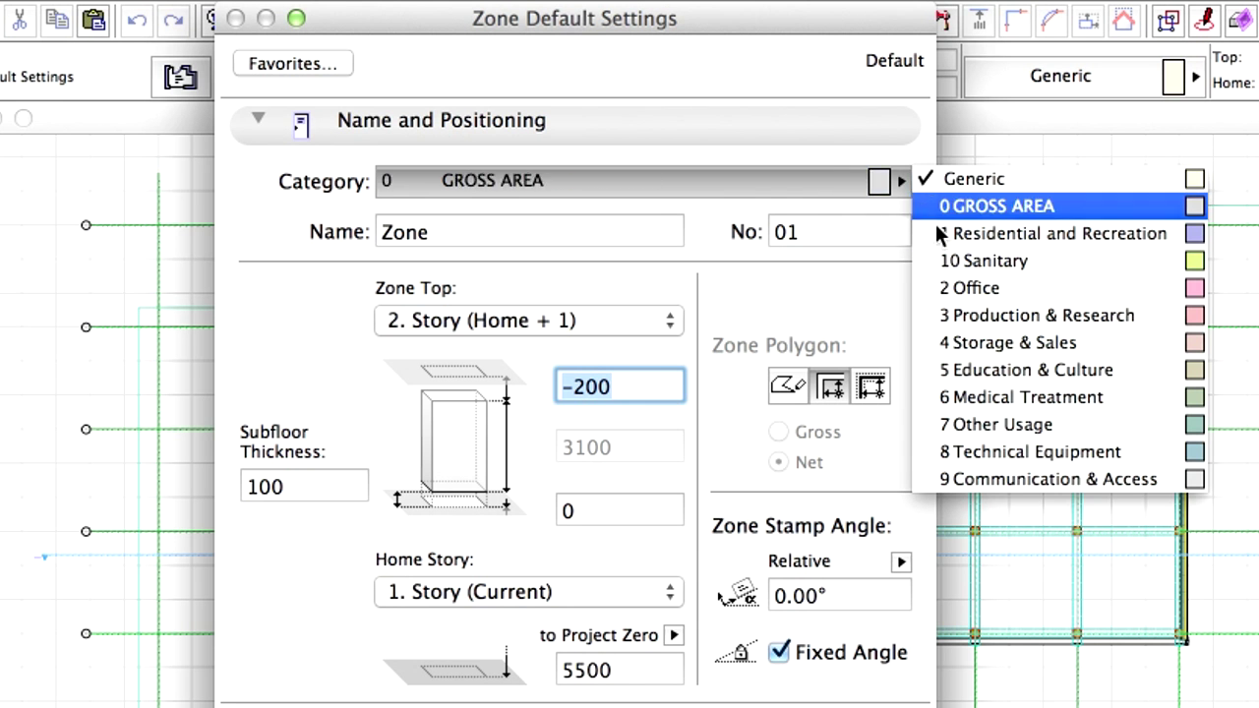
left_click(1139, 482)
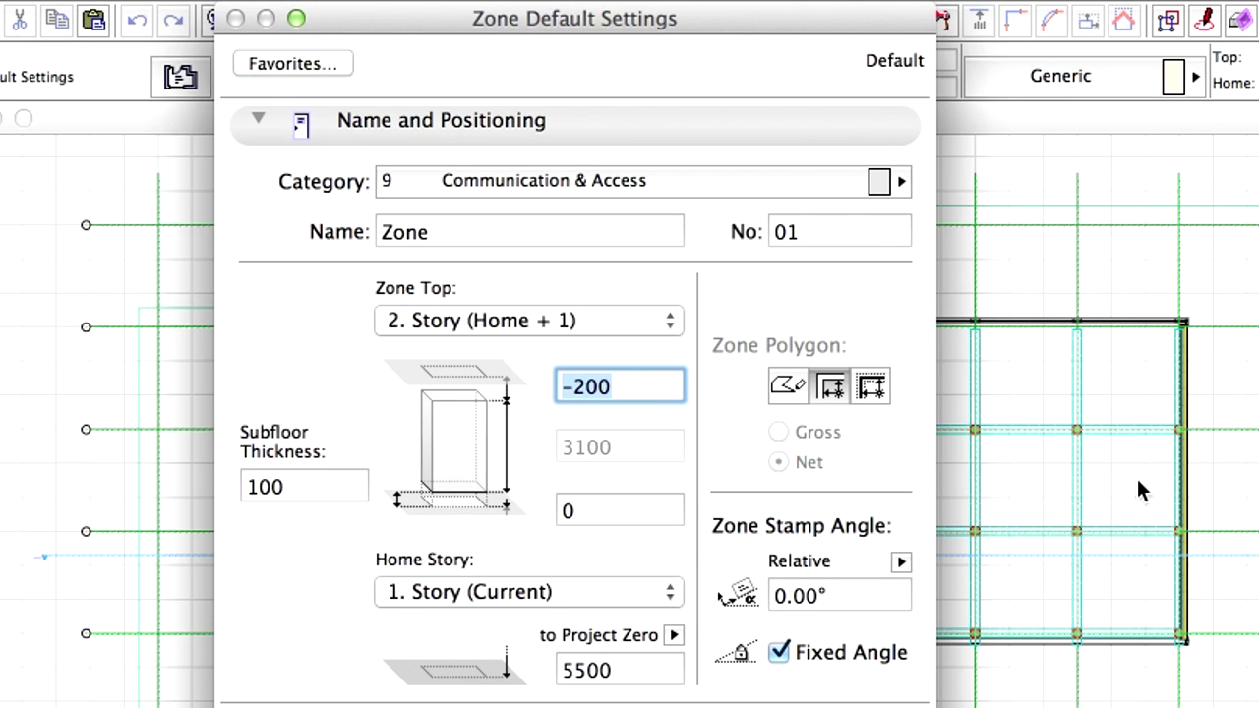
left_click(481, 228)
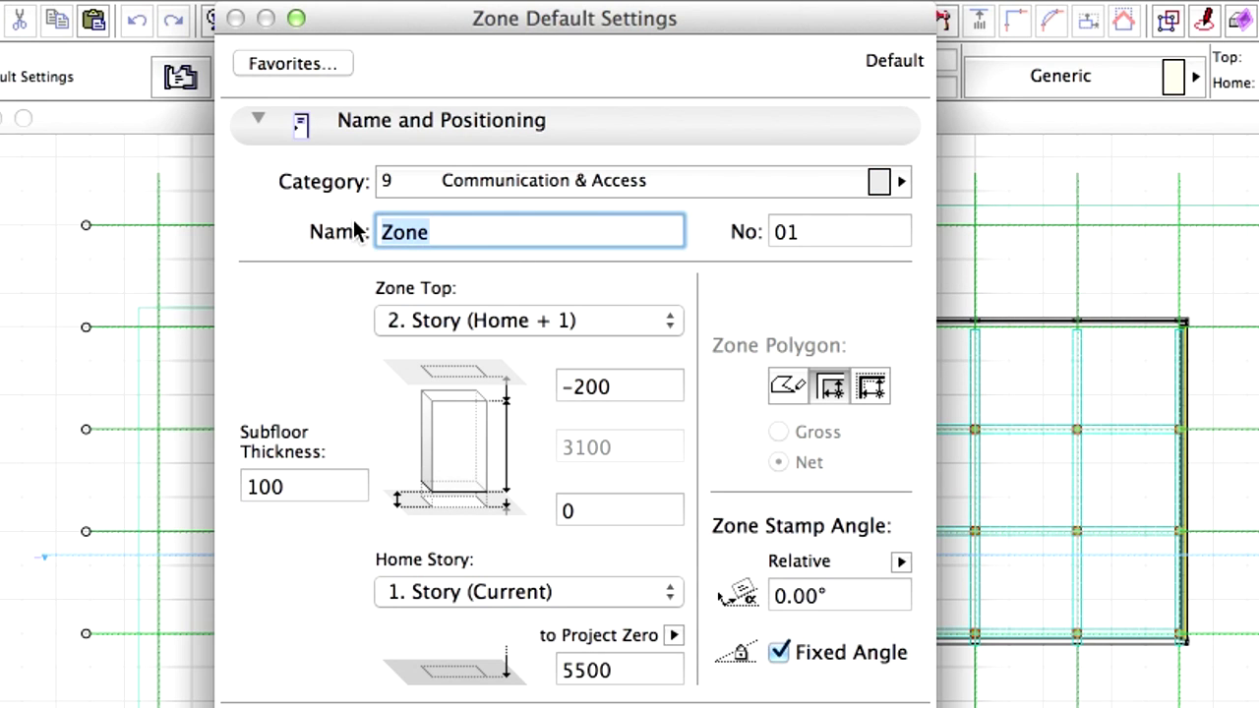
type("Stair")
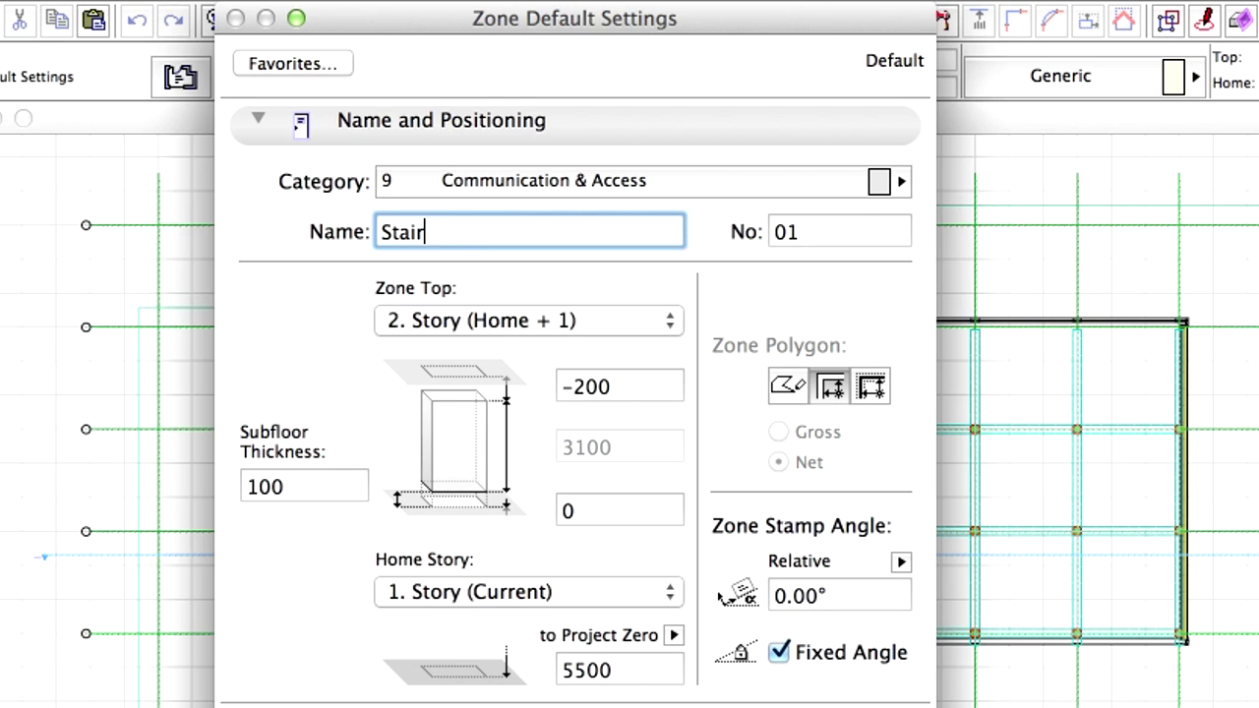
type("case")
left_click(812, 230)
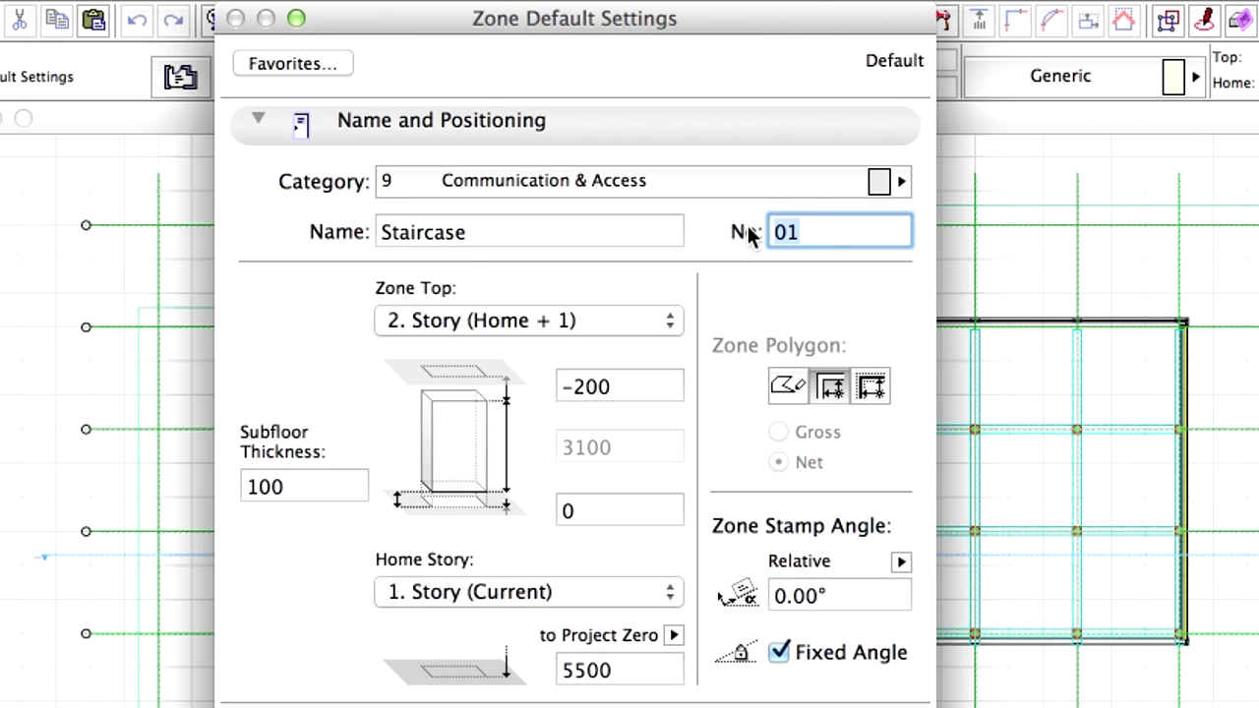
type("101")
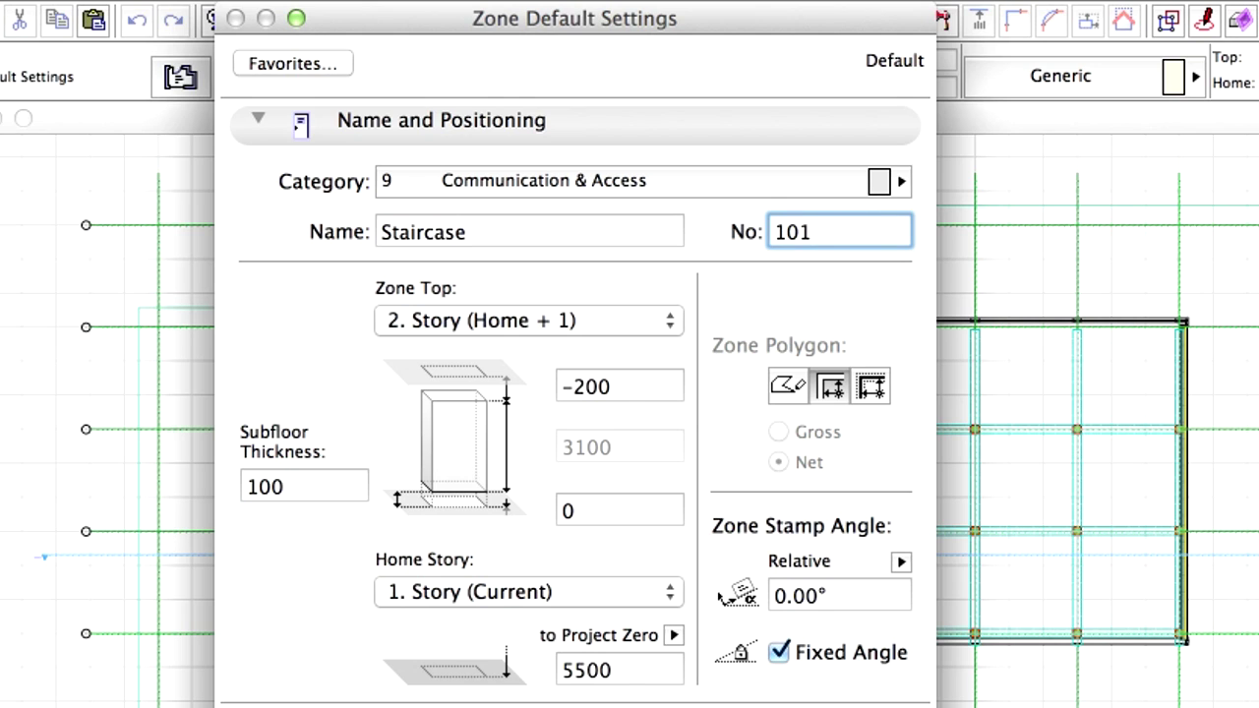
Step: Use the Manual geometry method and 90 subfloor thickness, keeping the top at 2. Story
left_click(793, 387)
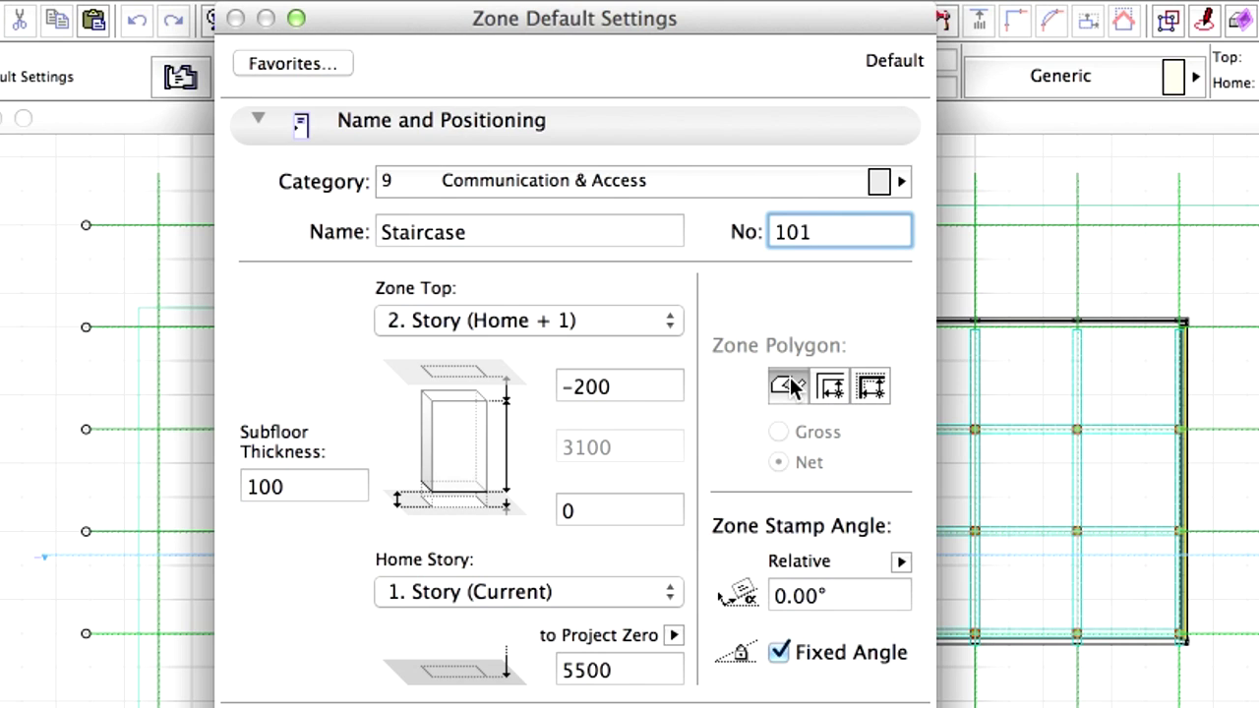
left_click(262, 484)
double_click(261, 484)
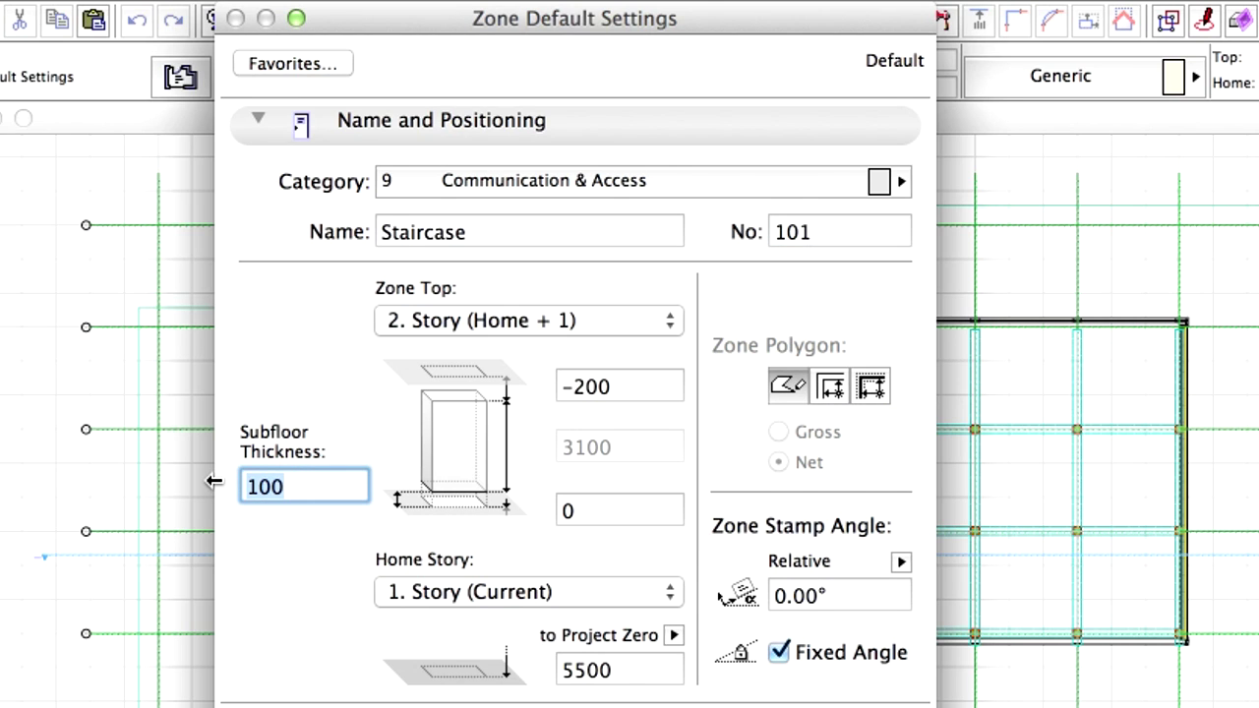
type("90")
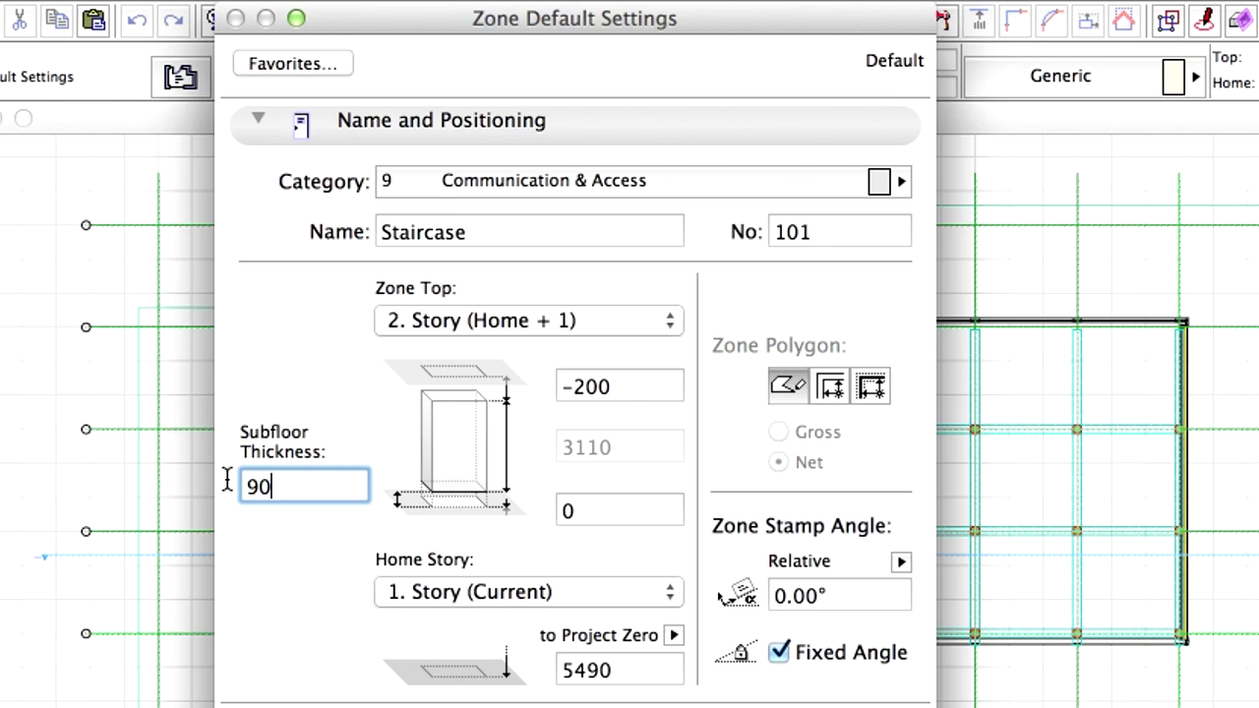
left_click_drag(618, 392, 537, 385)
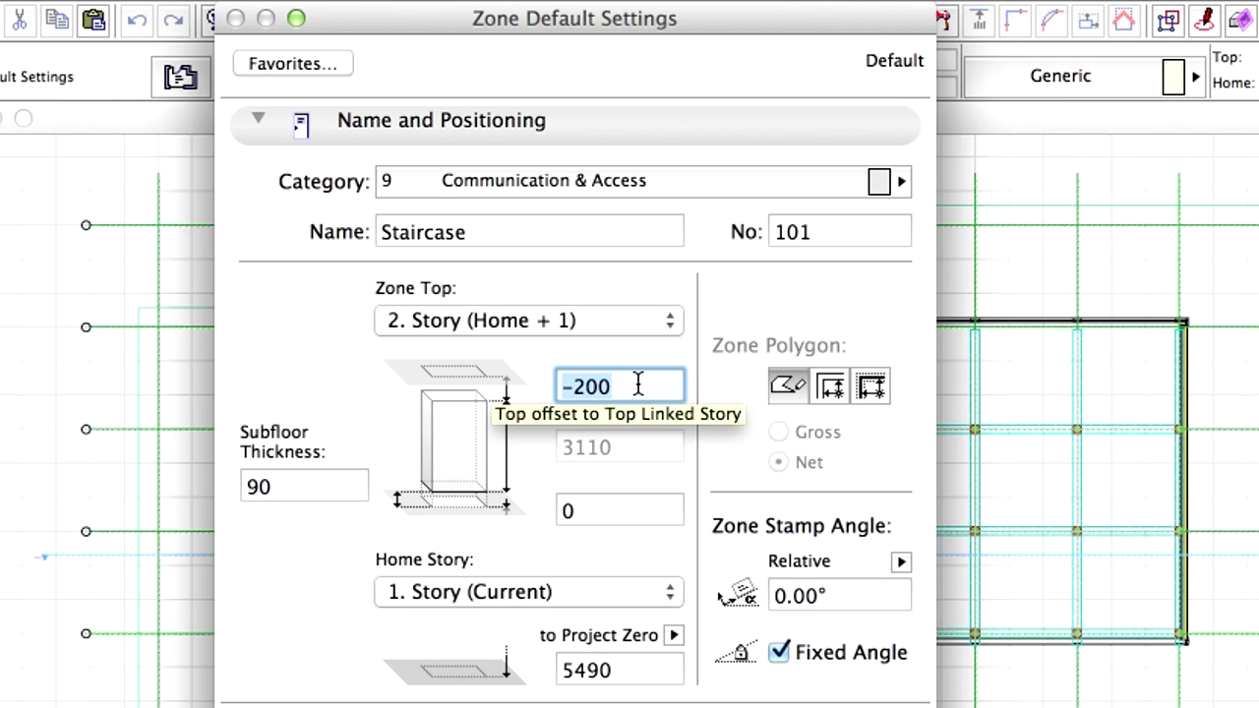
left_click(656, 324)
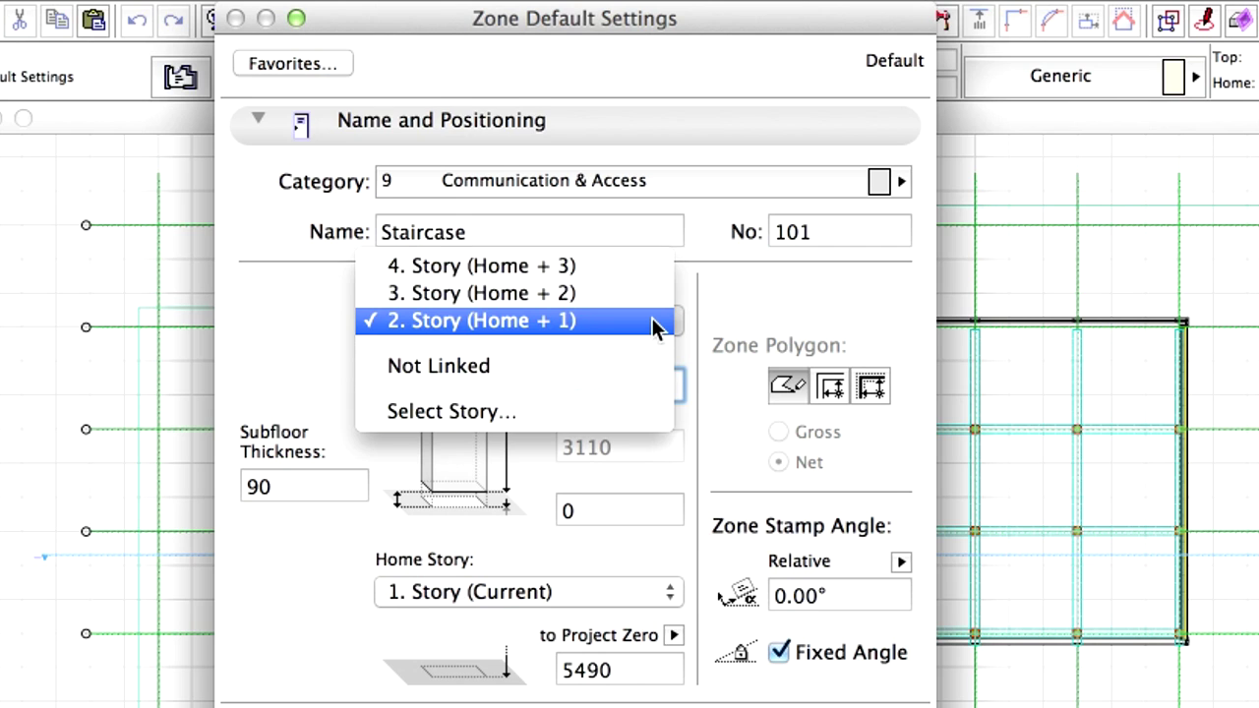
left_click(656, 327)
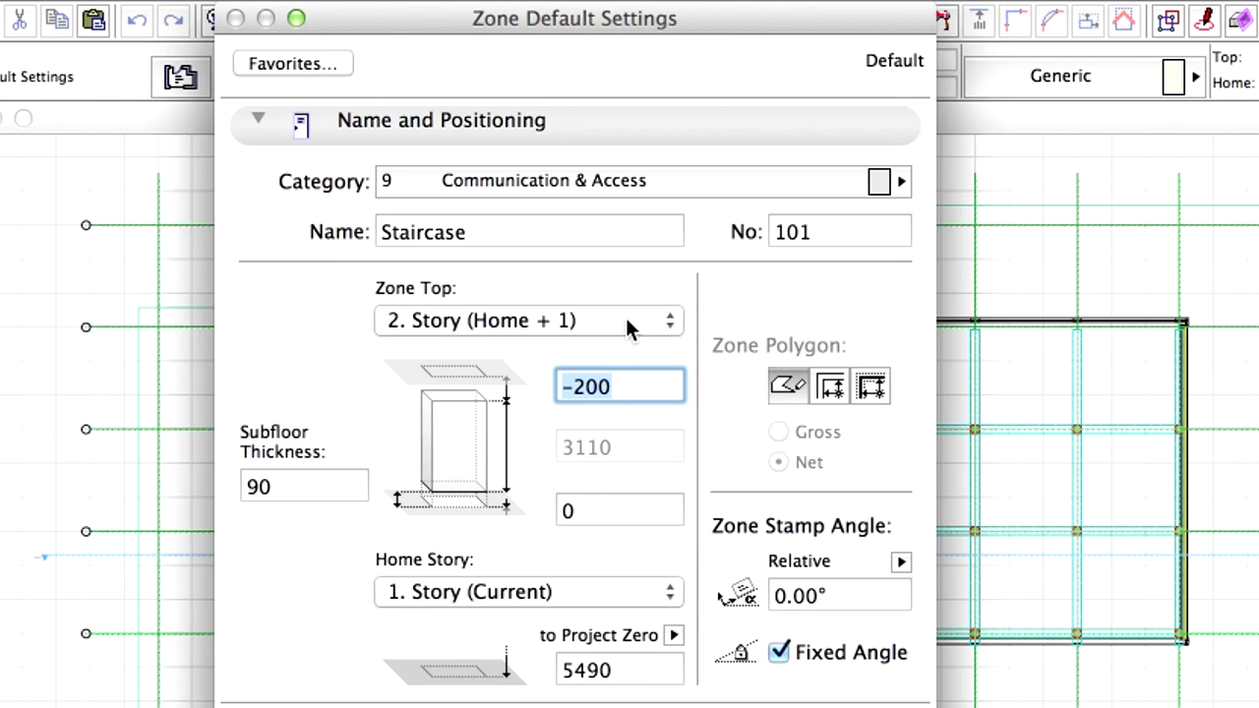
Step: Turn Show Frame off in the zone stamp parameters
left_click(258, 120)
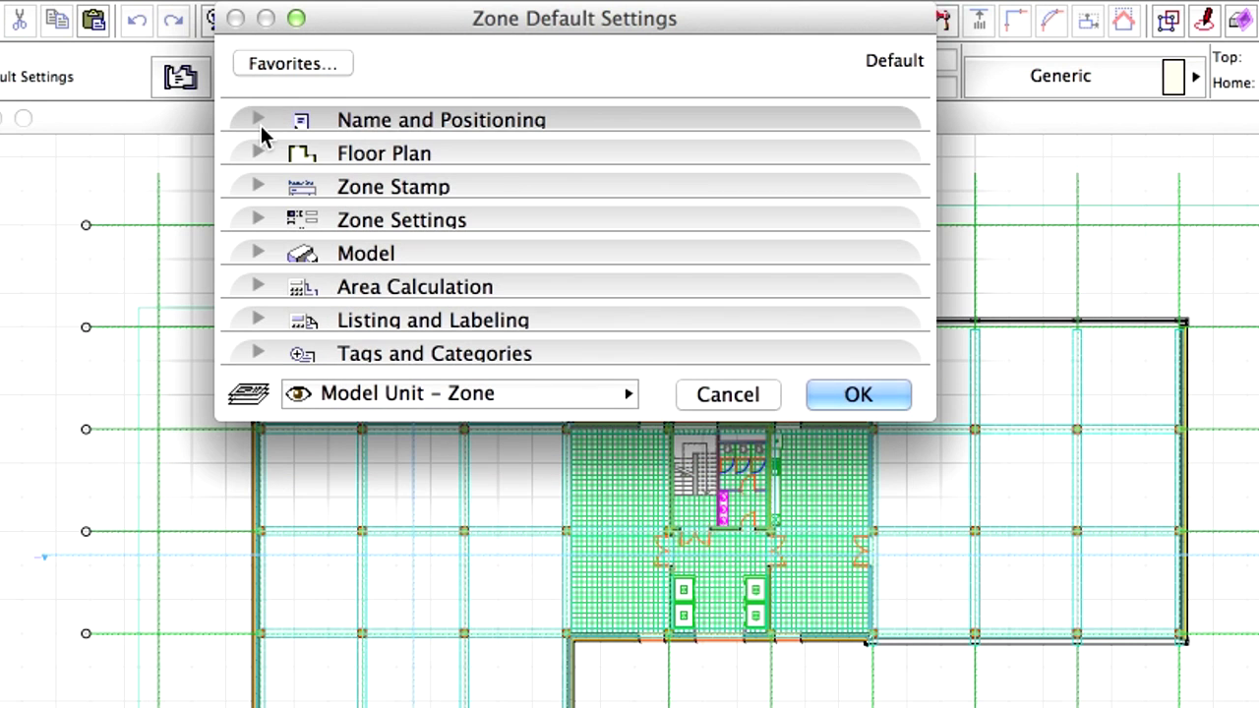
left_click(258, 187)
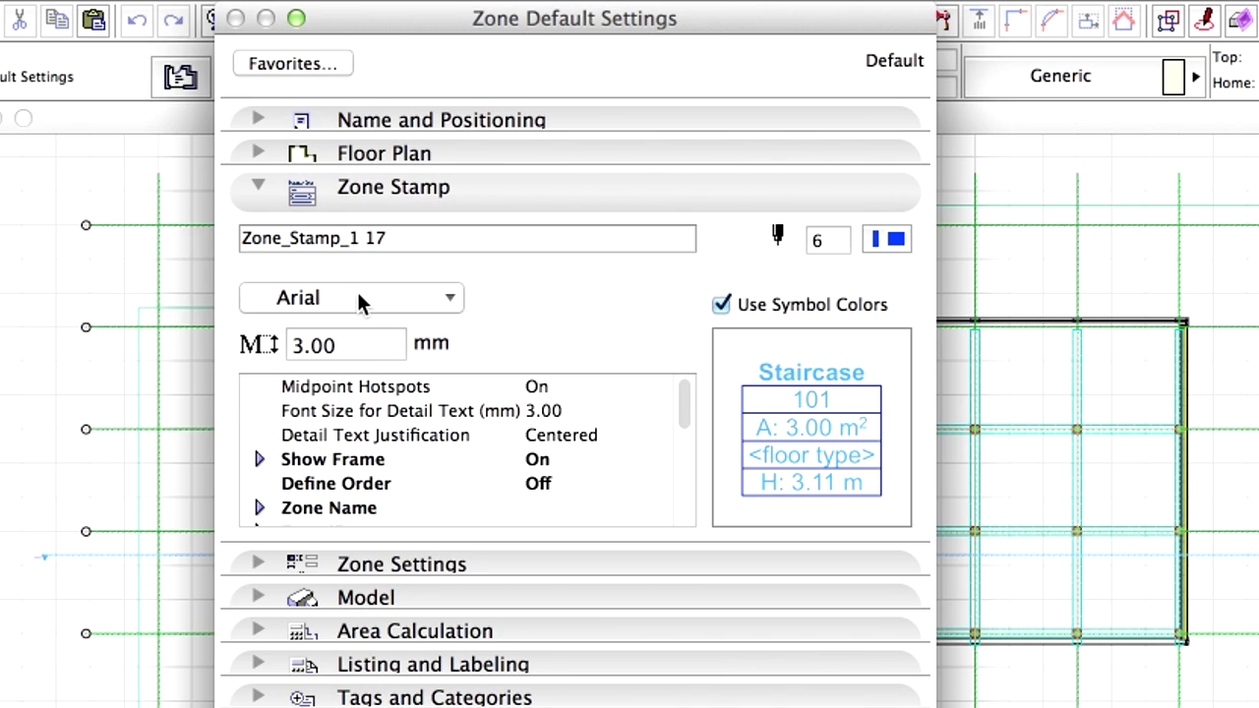
left_click(397, 458)
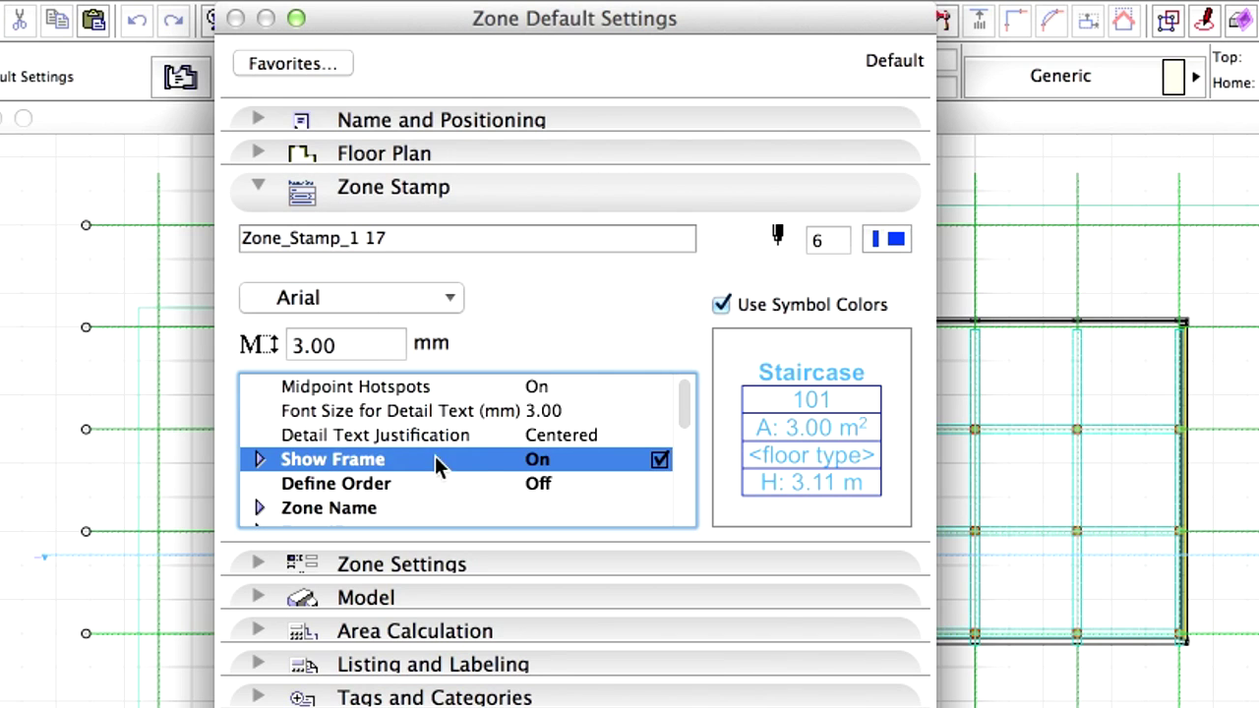
left_click(659, 459)
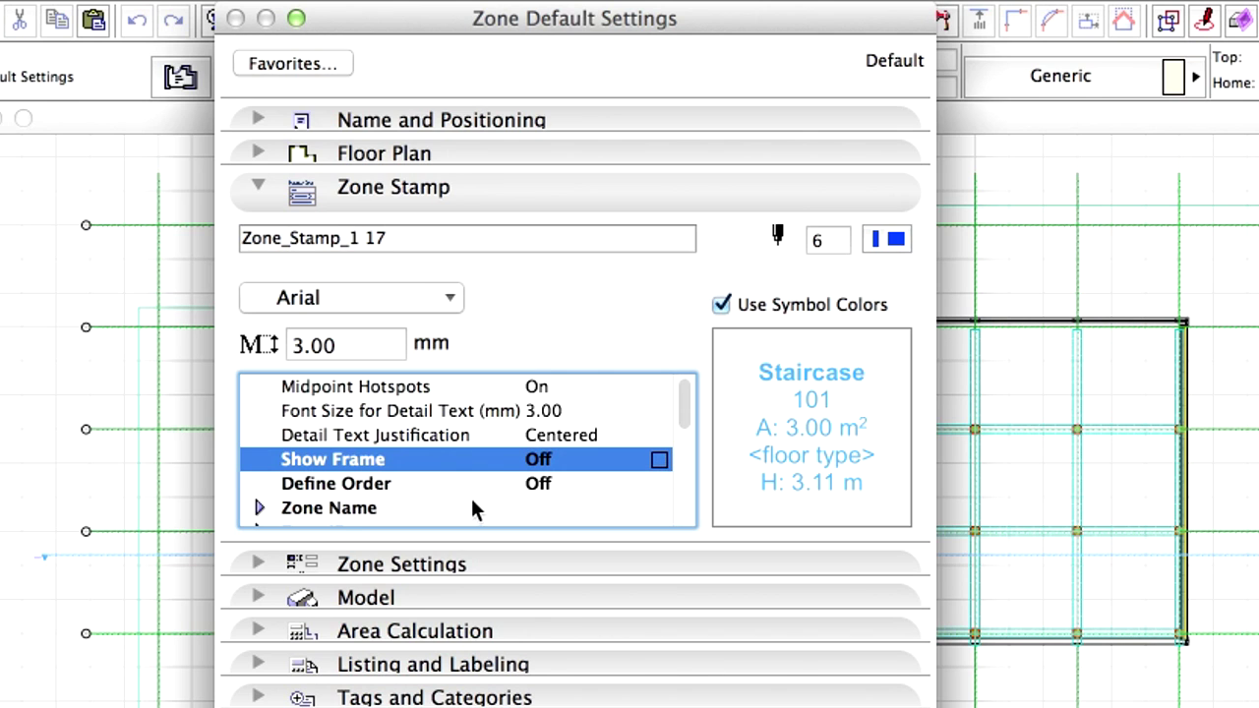
scroll(439, 472, "down", 5)
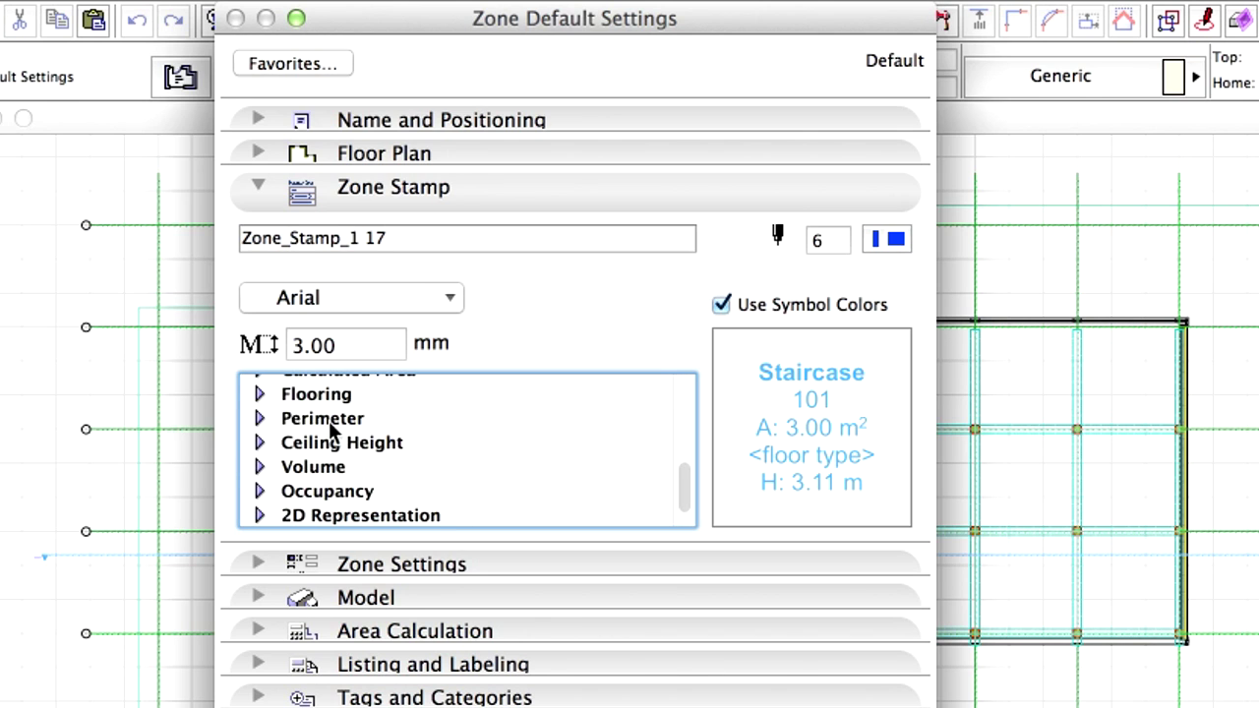
Step: Enter 'Ceramic Tile' as the Floor Type under the stamp's Flooring parameters
left_click(261, 394)
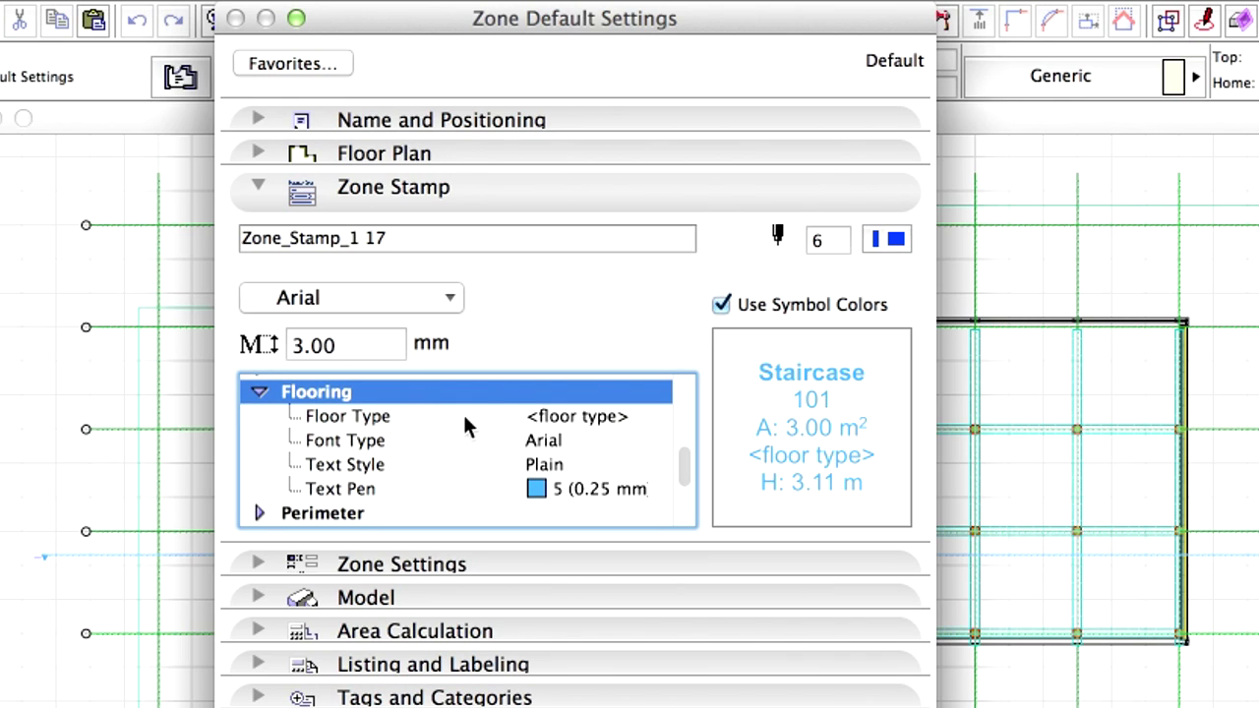
left_click(538, 416)
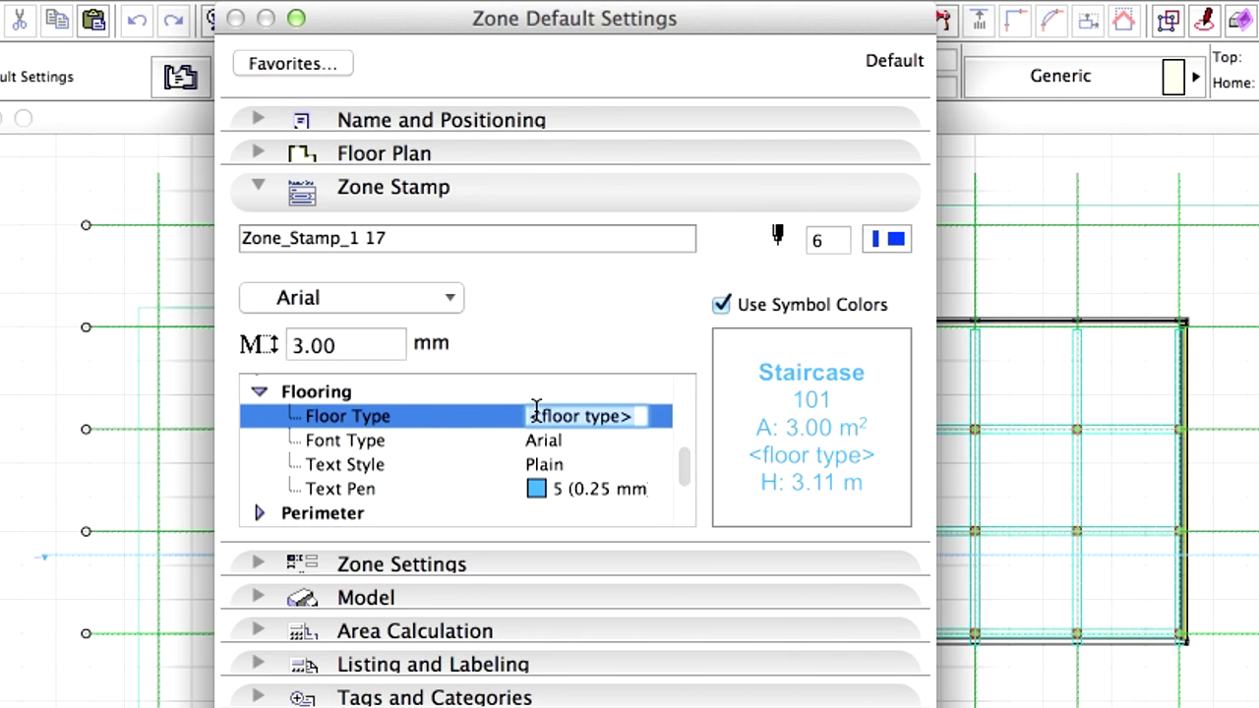
type("Cera")
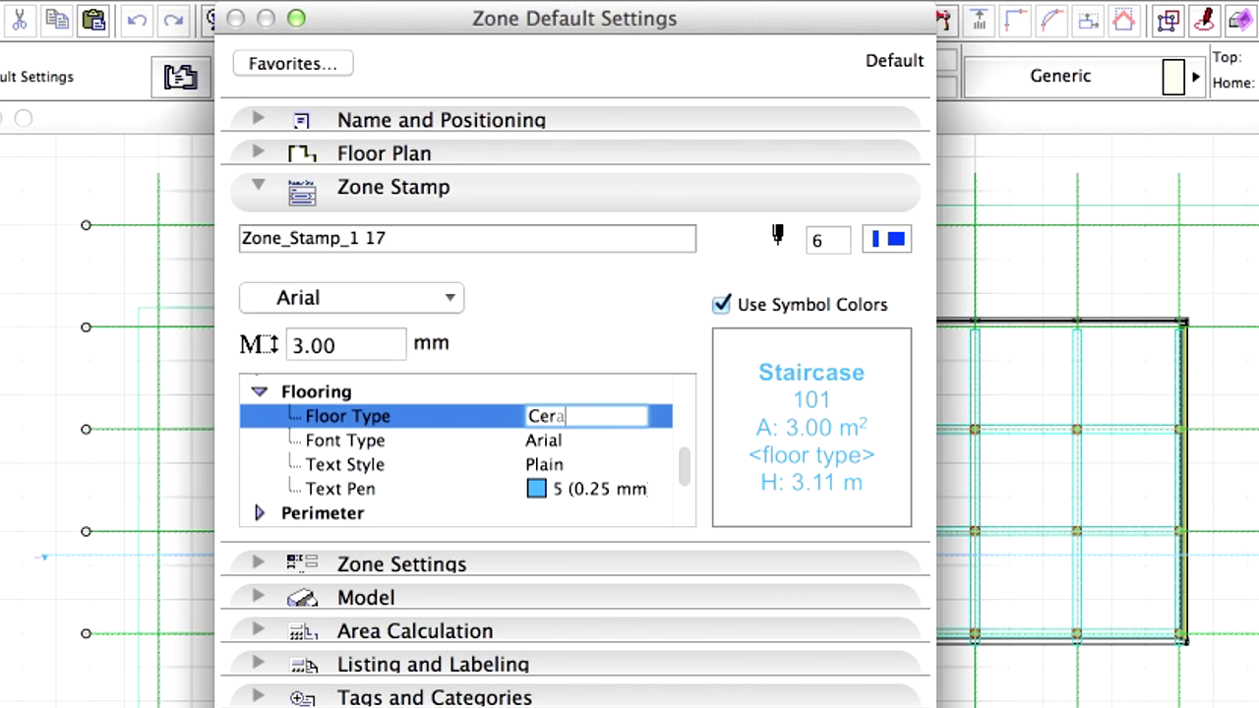
type("mic Tile")
left_click(260, 391)
scroll(284, 398, "up", 5)
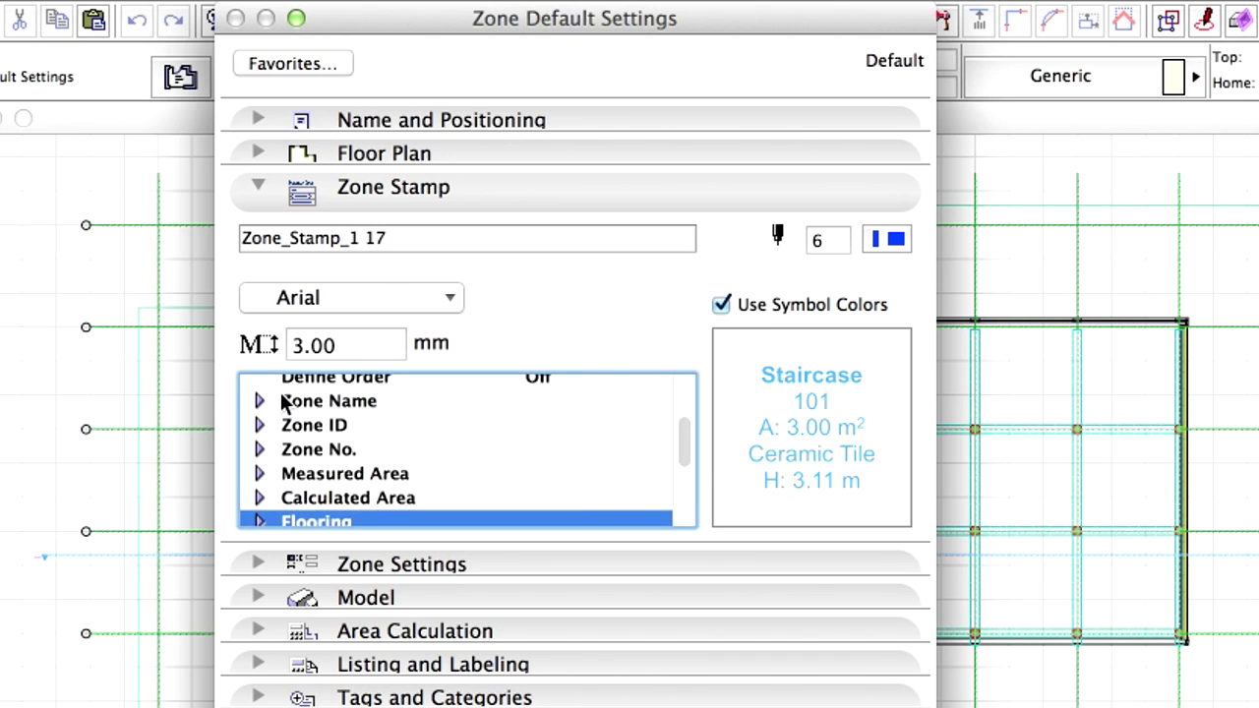
left_click(430, 483)
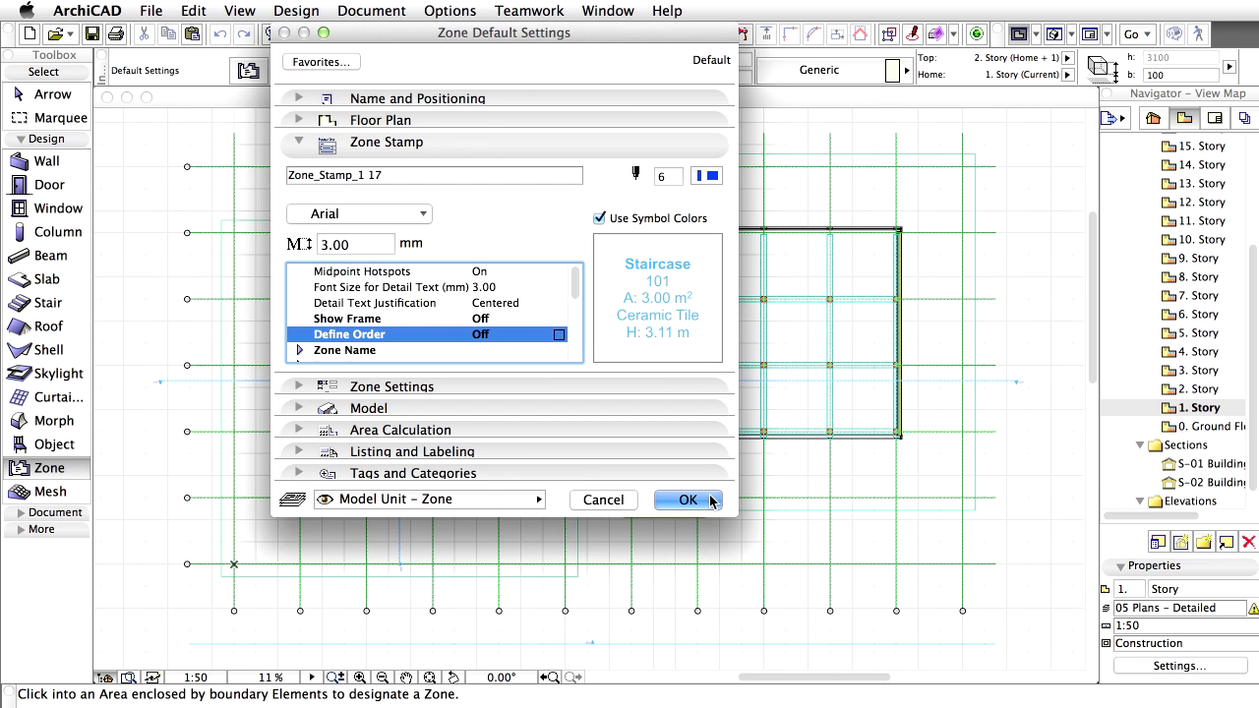
Step: Outline the rectangular room below the stair as Staircase zone 101 and place its stamp
left_click(687, 499)
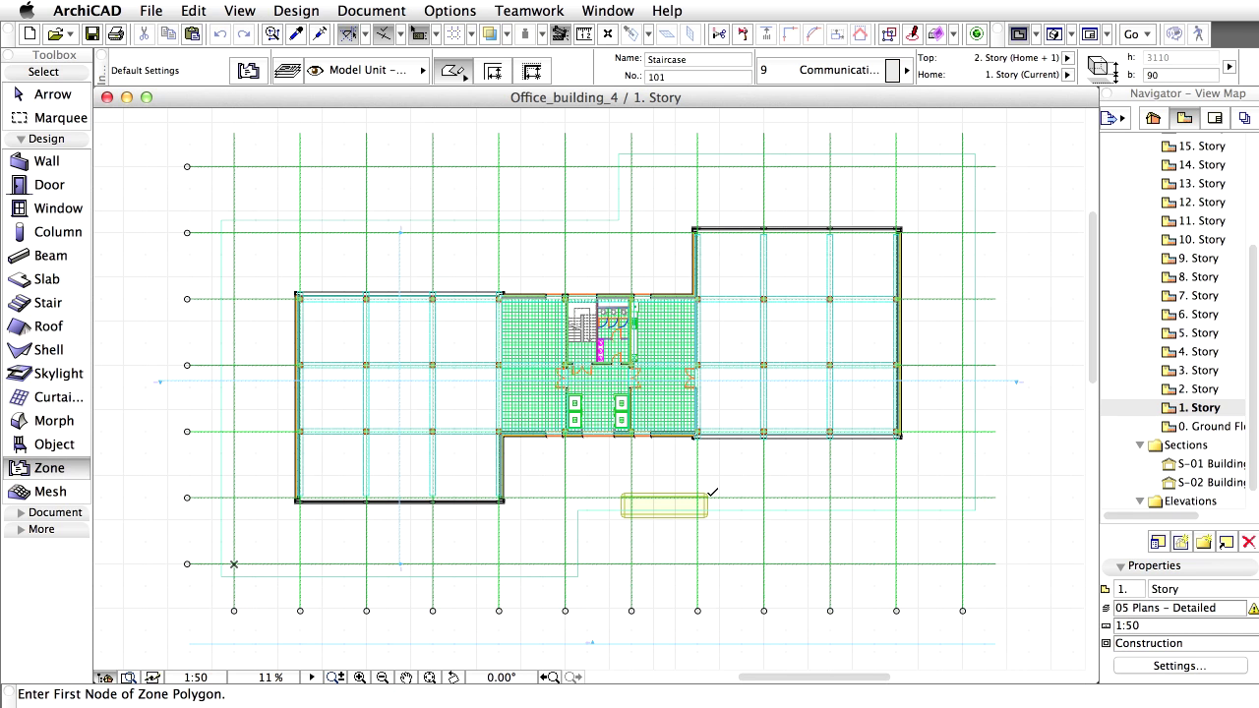
scroll(513, 425, "up", 10)
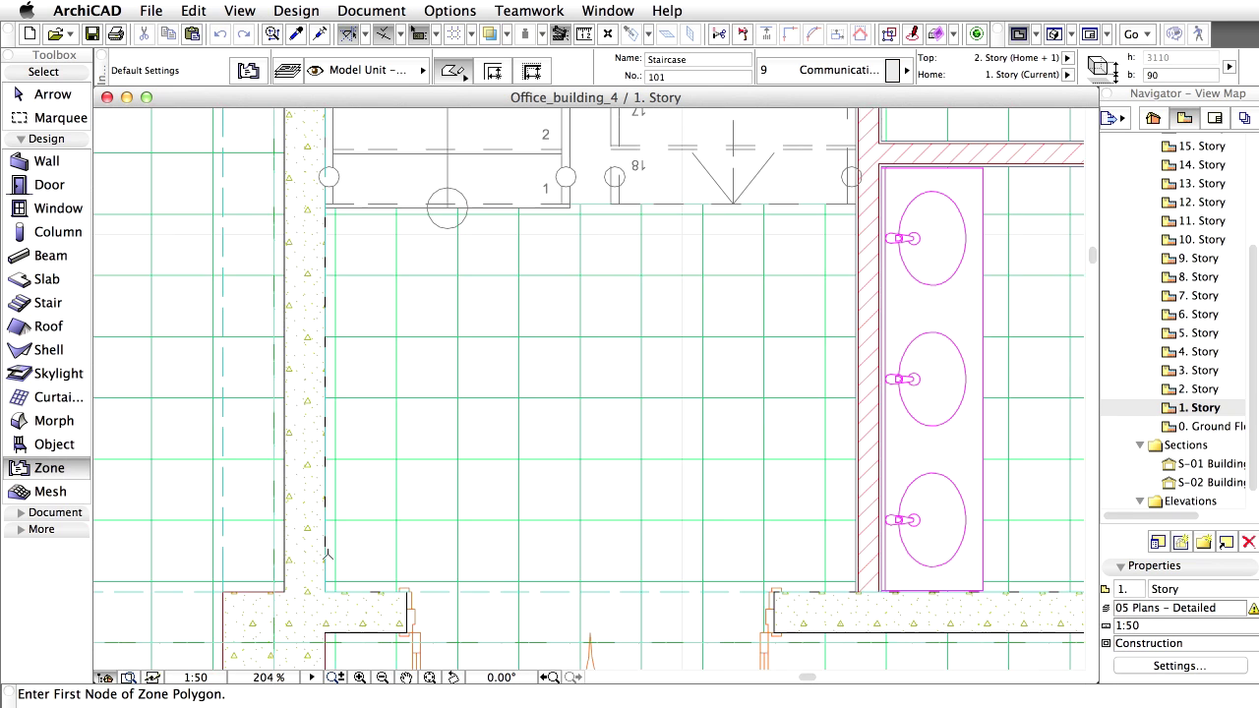
left_click(326, 590)
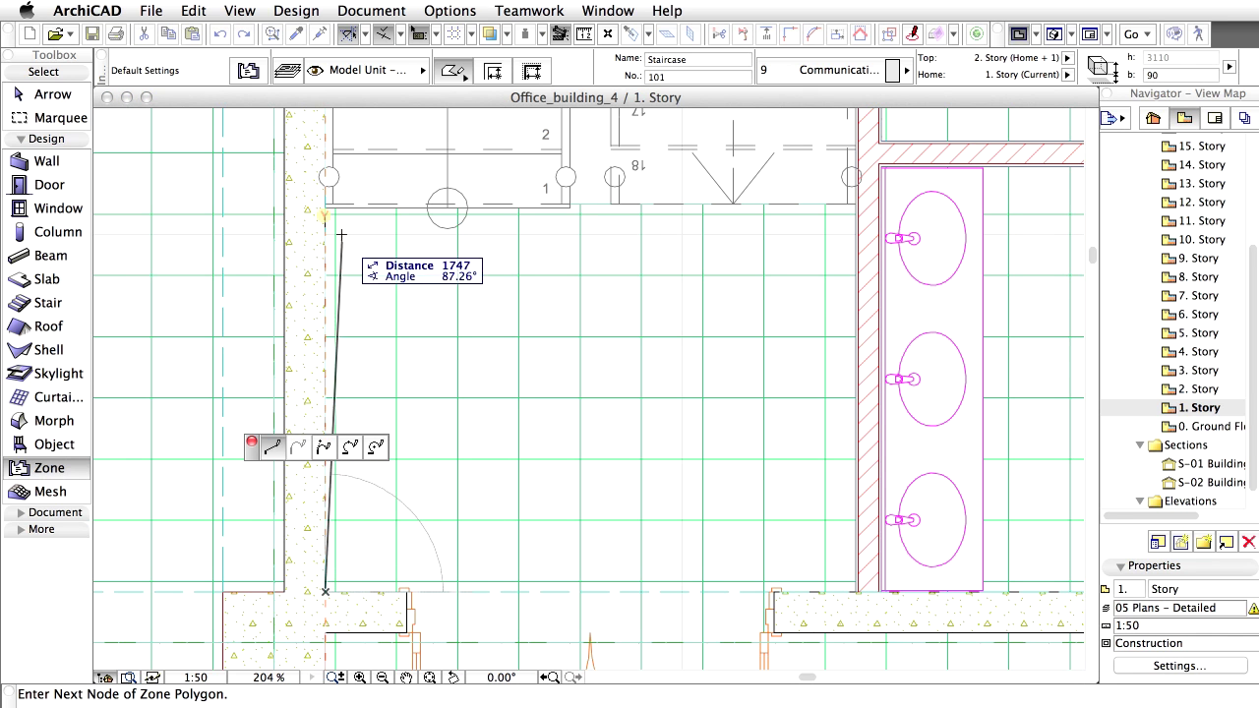
left_click(325, 206)
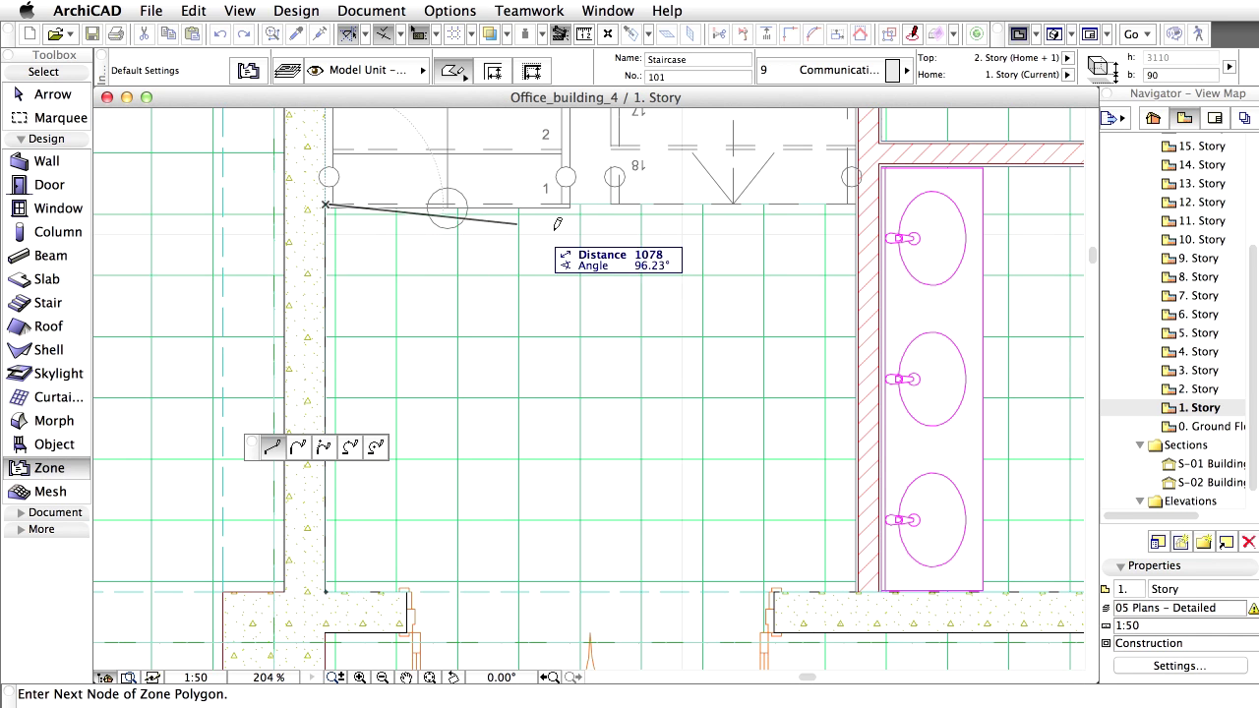
left_click(855, 205)
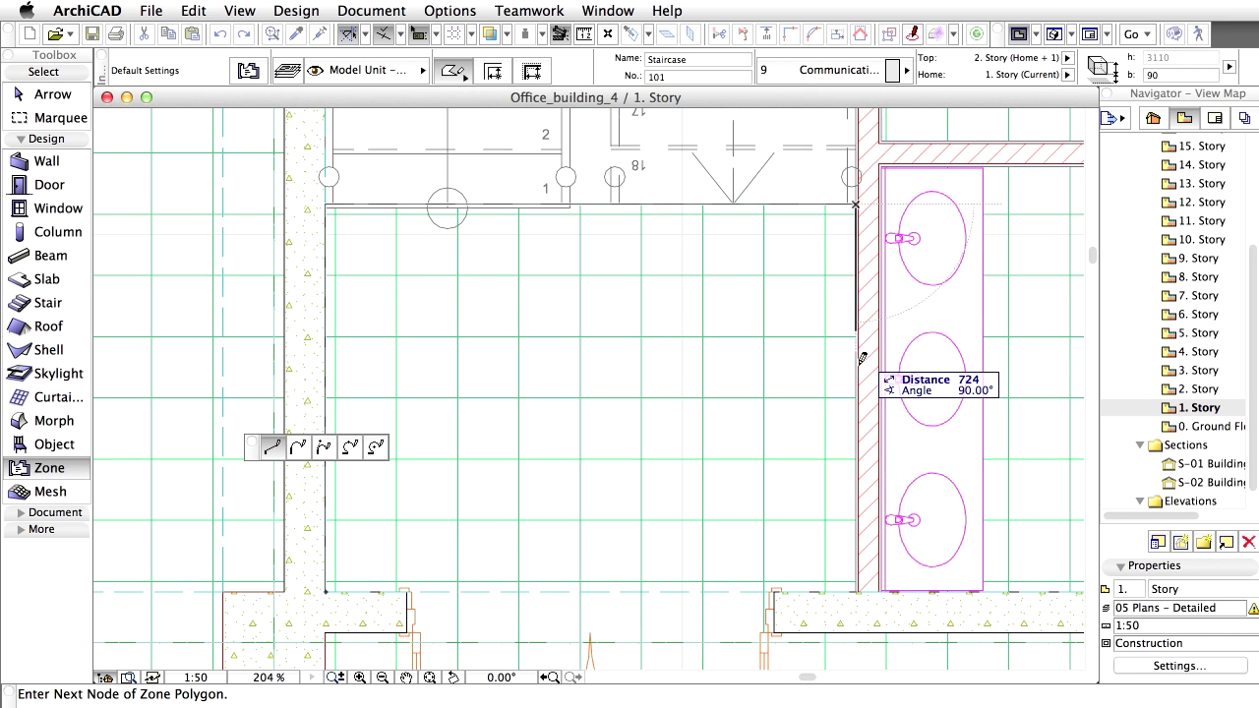
left_click(855, 591)
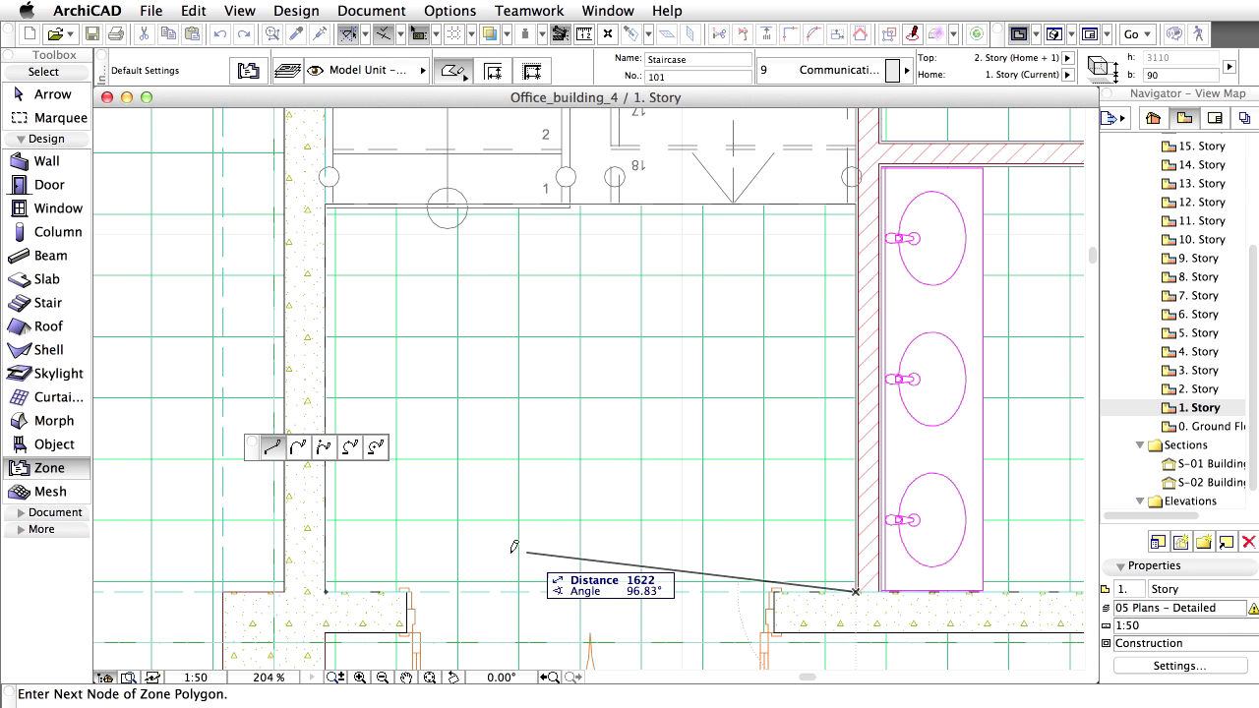
left_click(325, 591)
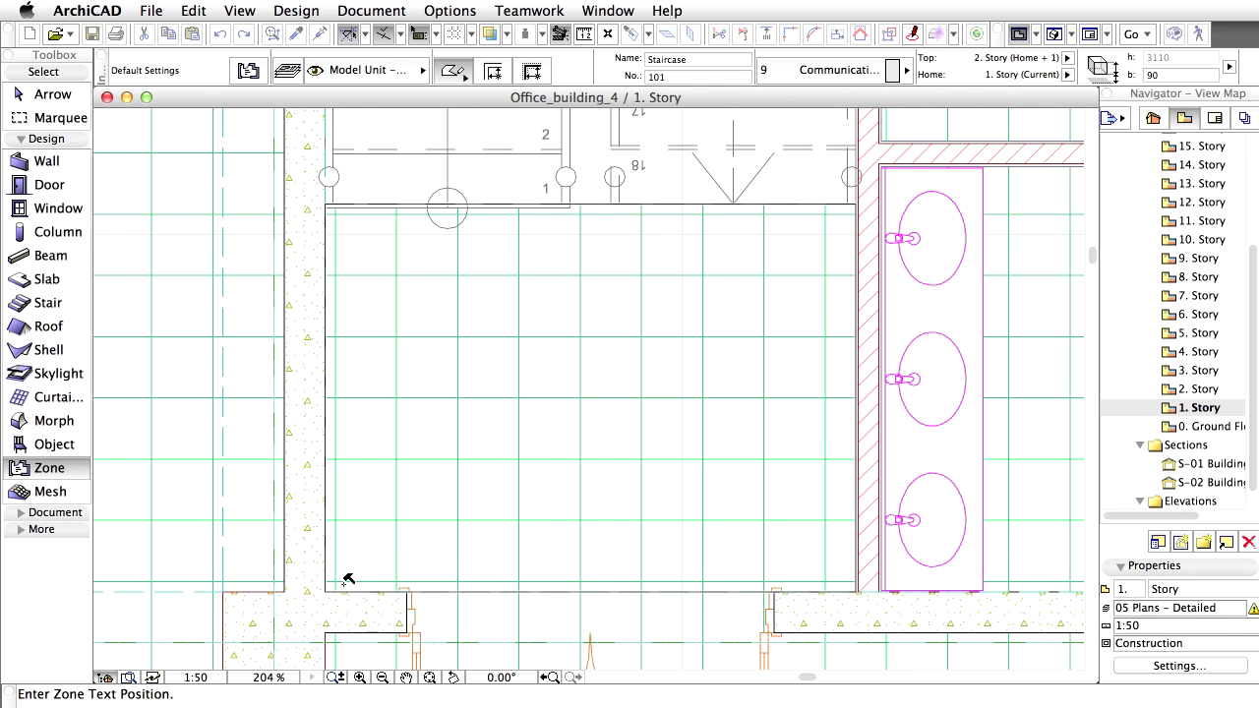
left_click(586, 386)
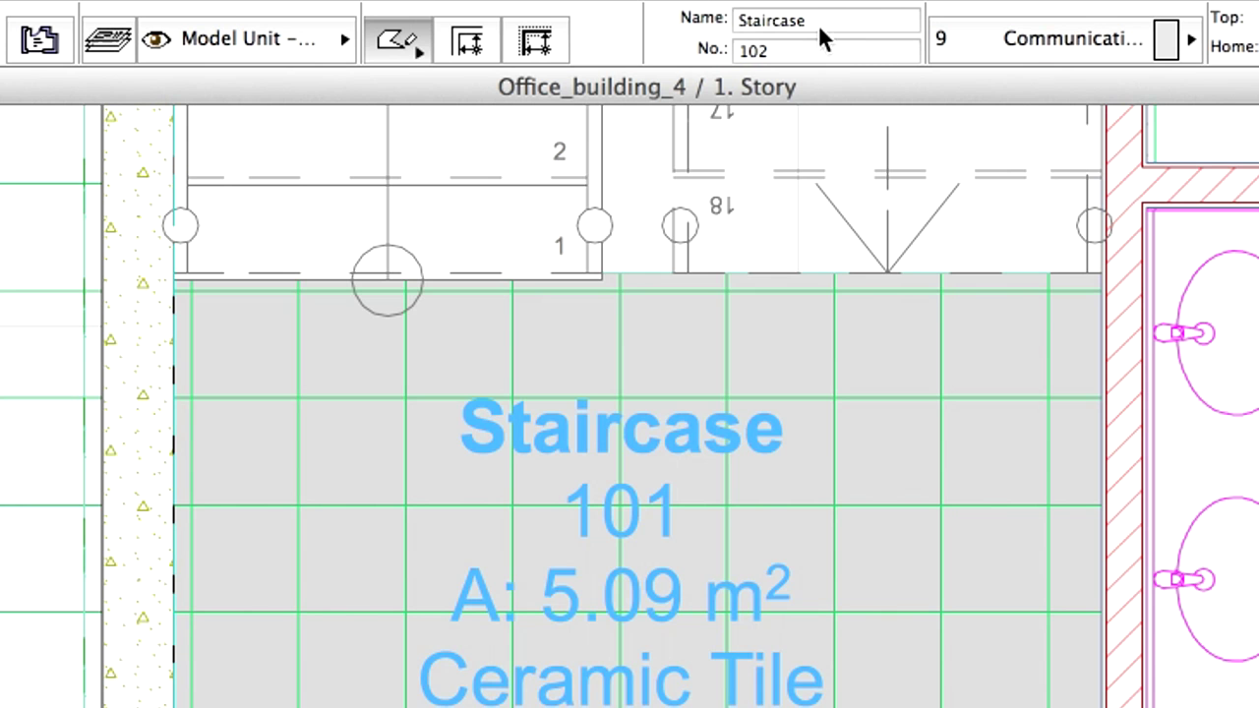
Step: Rename the zone 'Corridor', outline the hall around the lift cores, and place its 24.63 m² stamp
left_click_drag(733, 61, 642, 62)
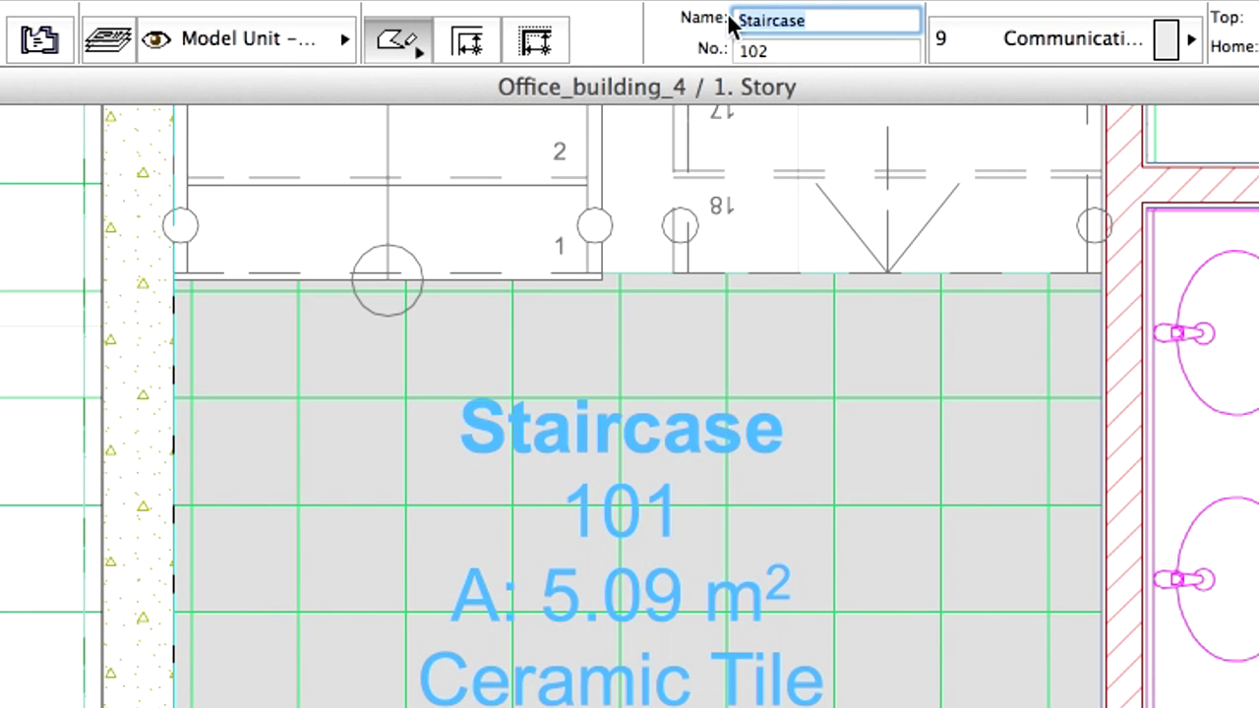
type("Corrido")
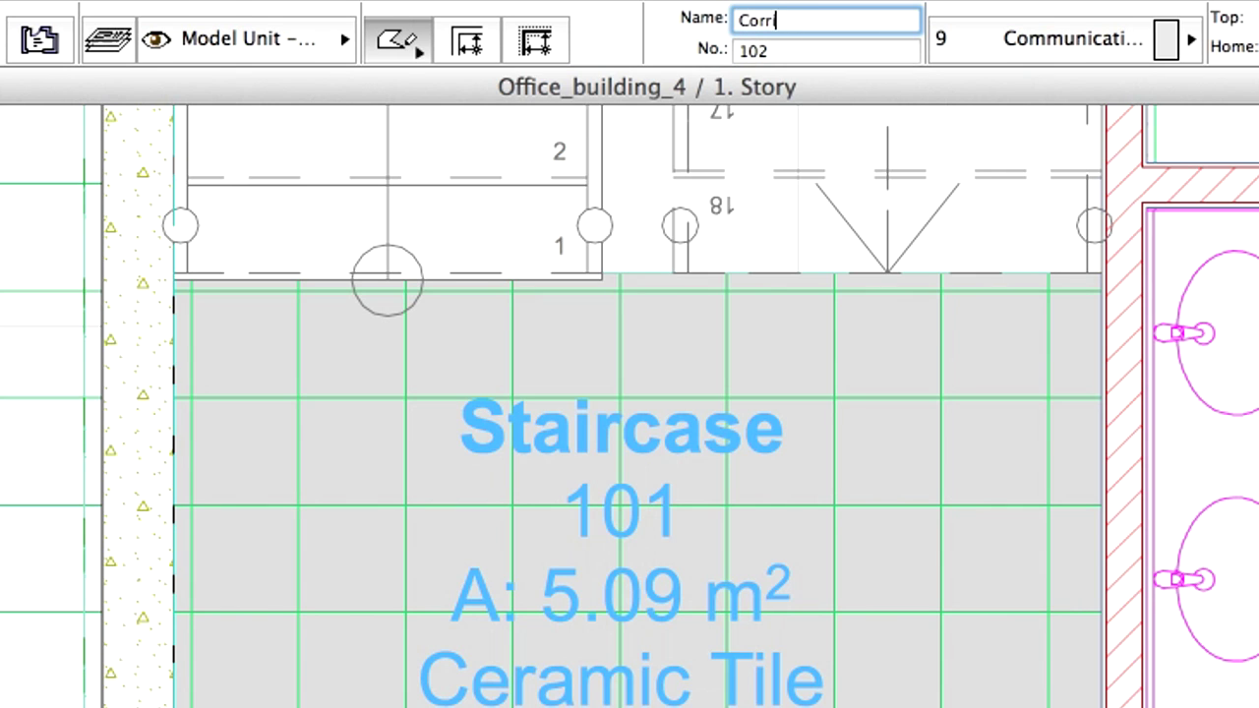
type("r")
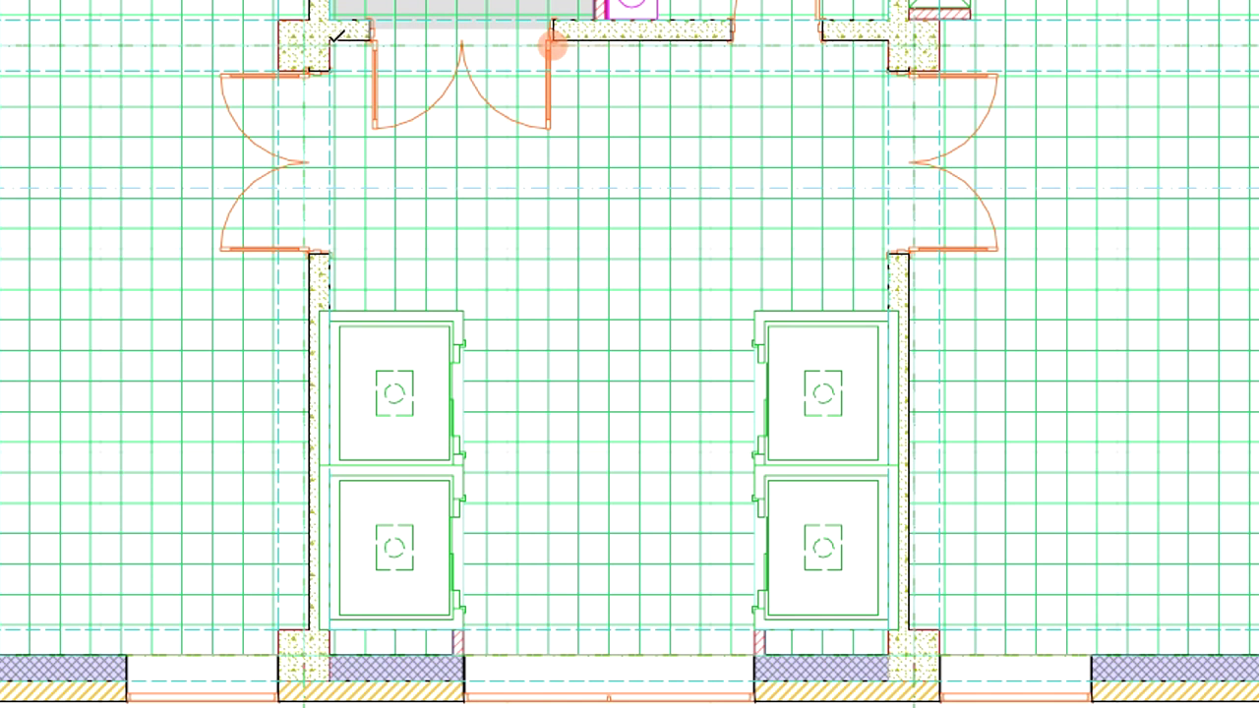
left_click(330, 41)
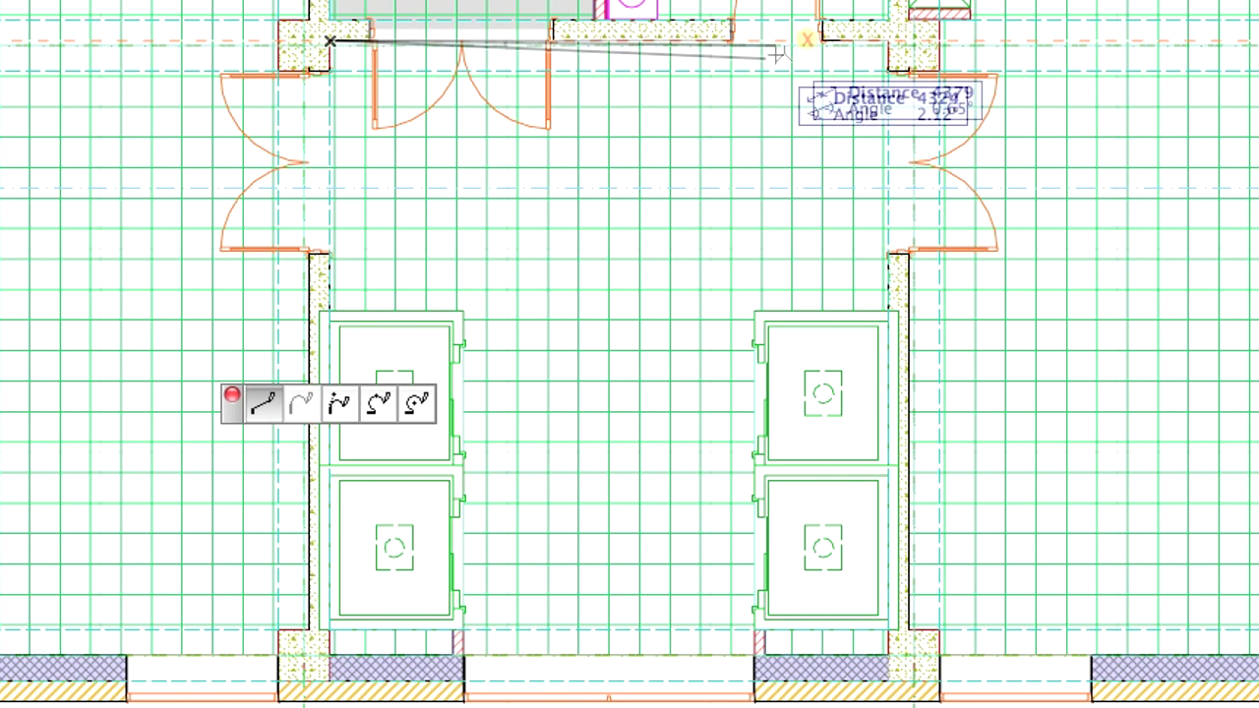
left_click(888, 42)
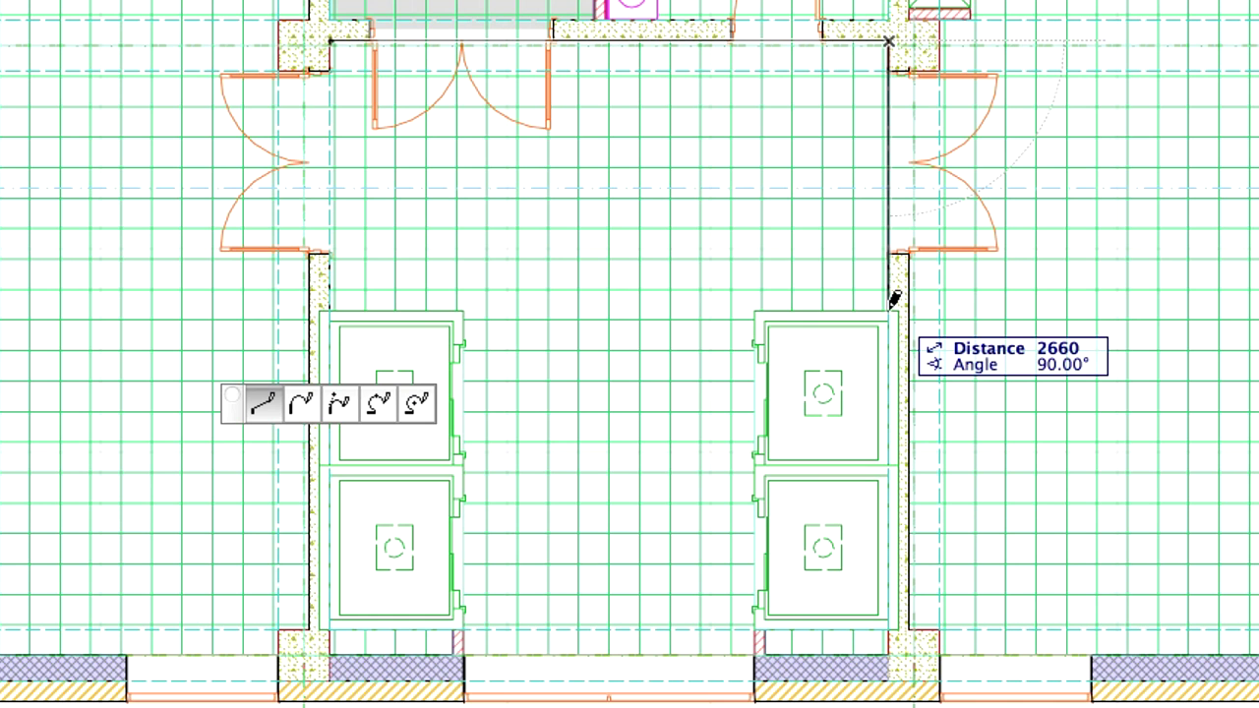
left_click(754, 312)
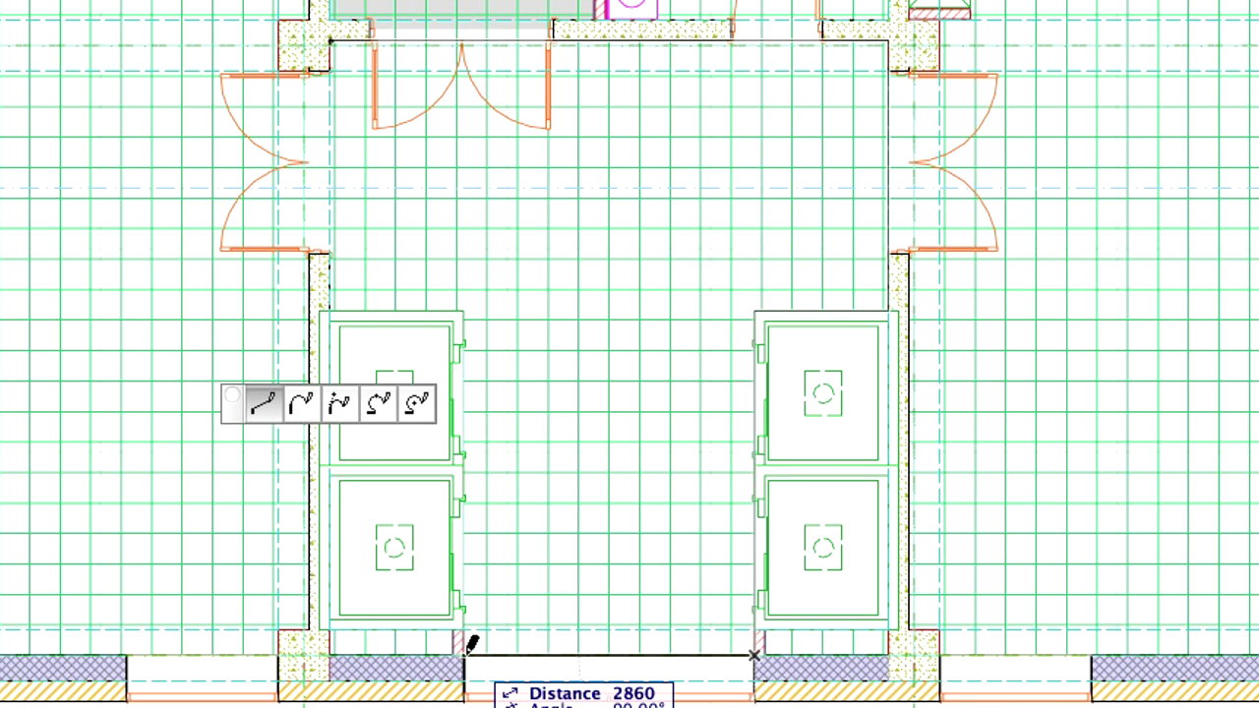
left_click(464, 311)
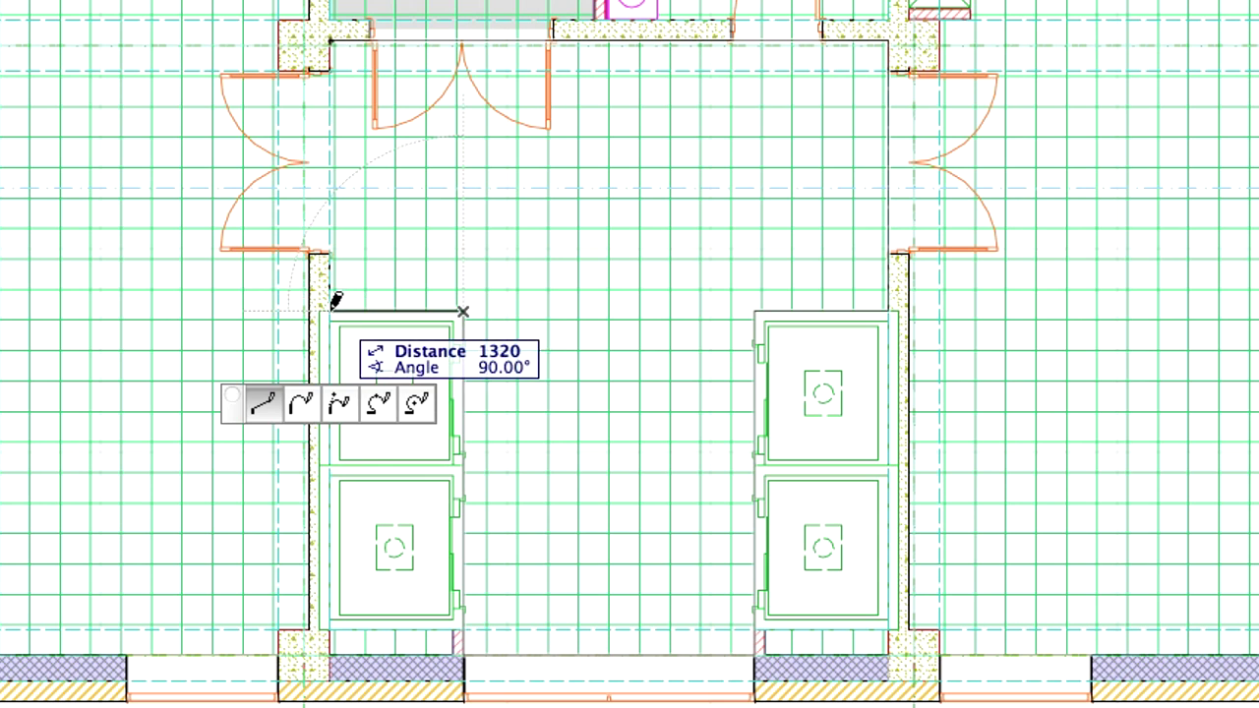
double_click(330, 312)
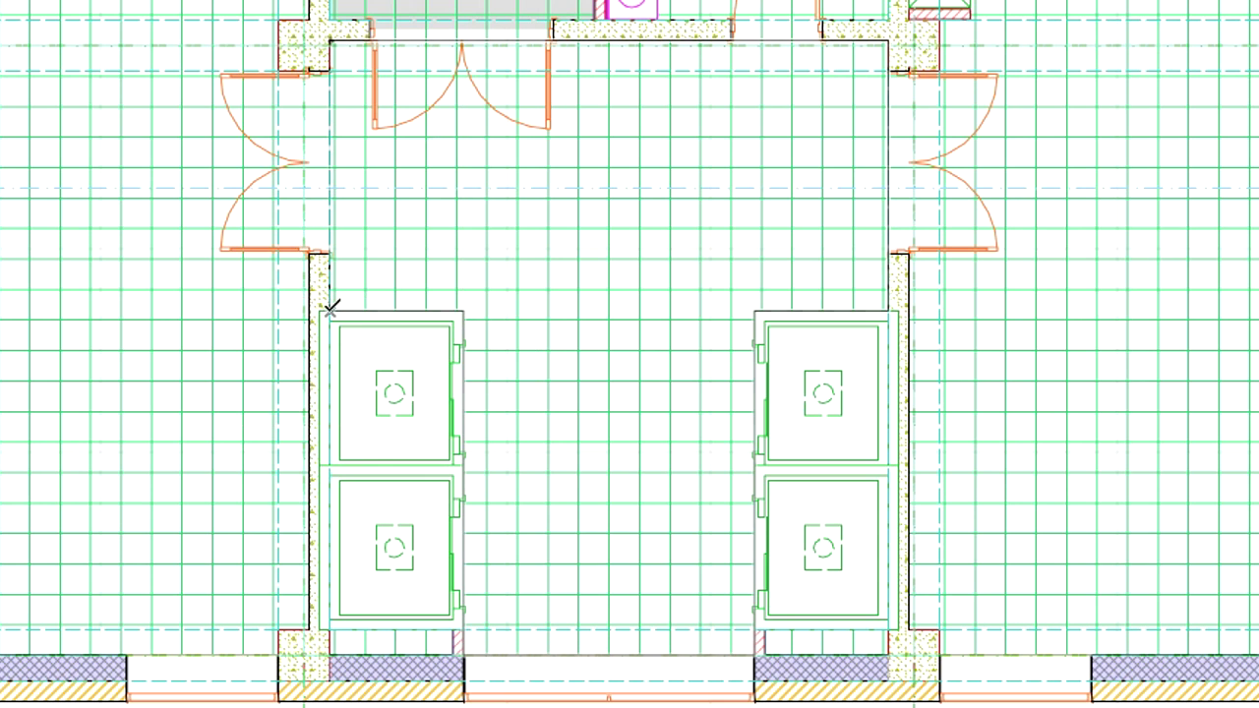
left_click(604, 281)
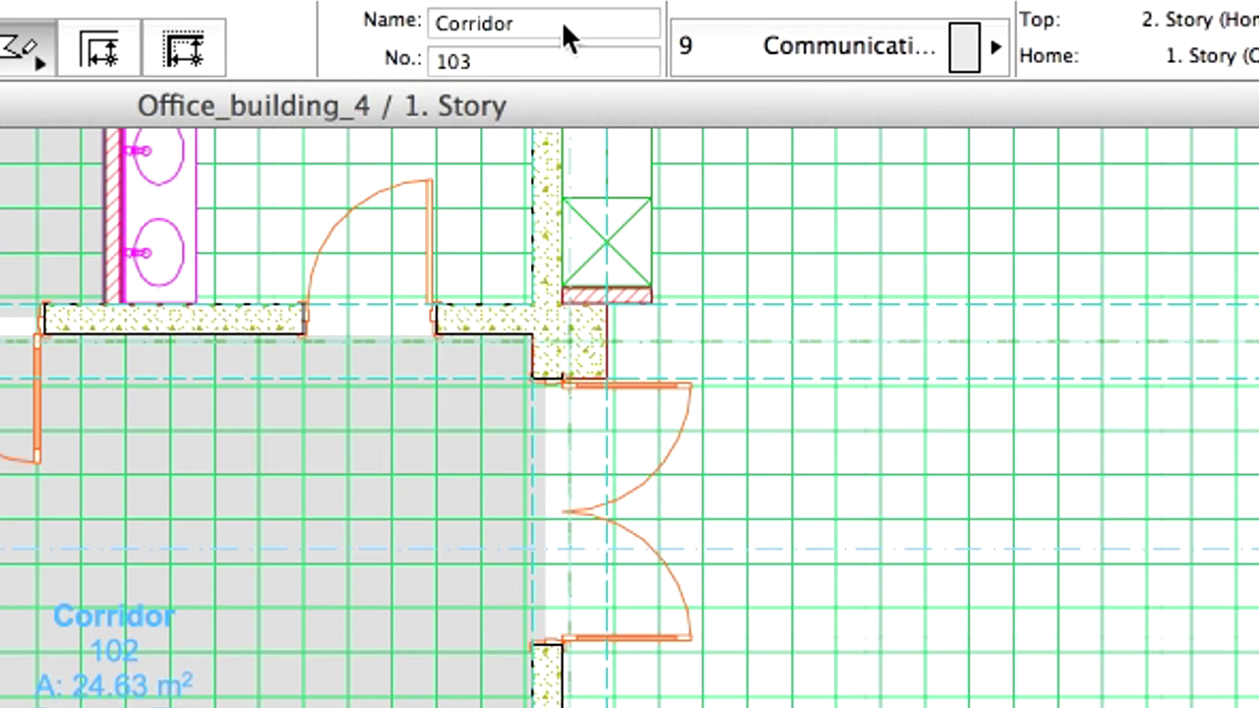
Step: Rename the zone from Corridor to 'Passage/Kitchen'
left_click(561, 23)
left_click_drag(561, 22, 427, 23)
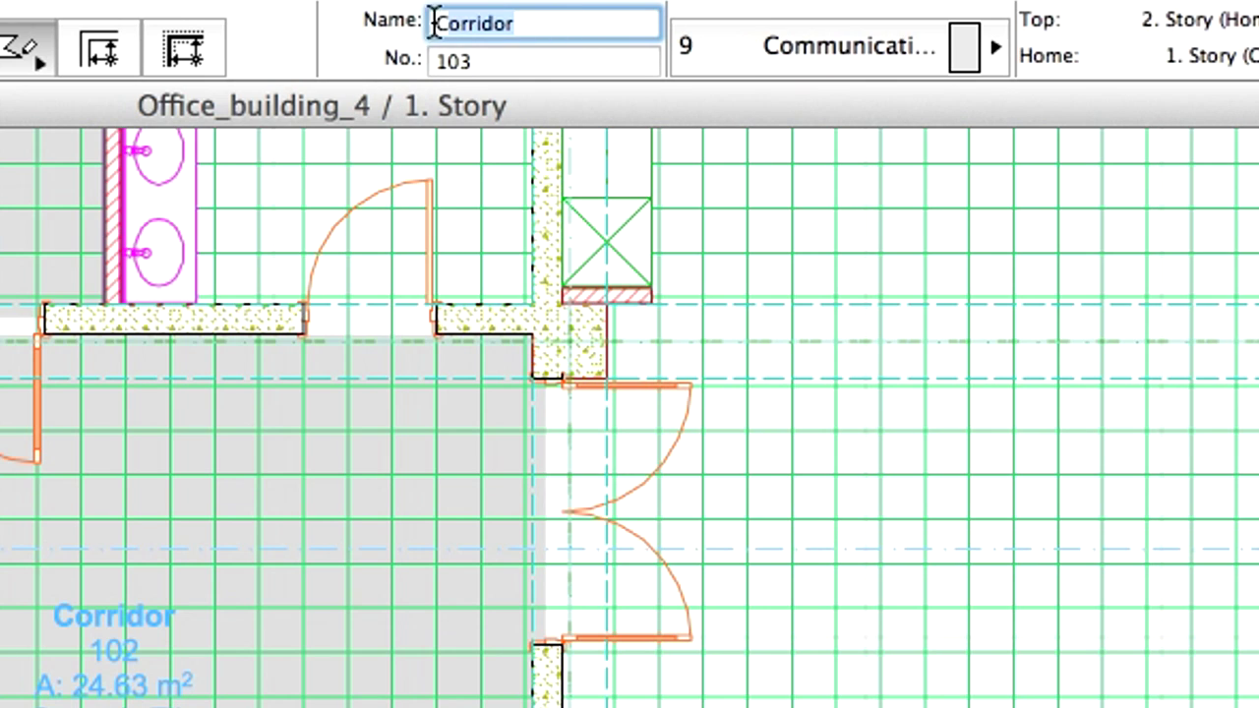
type("Passage")
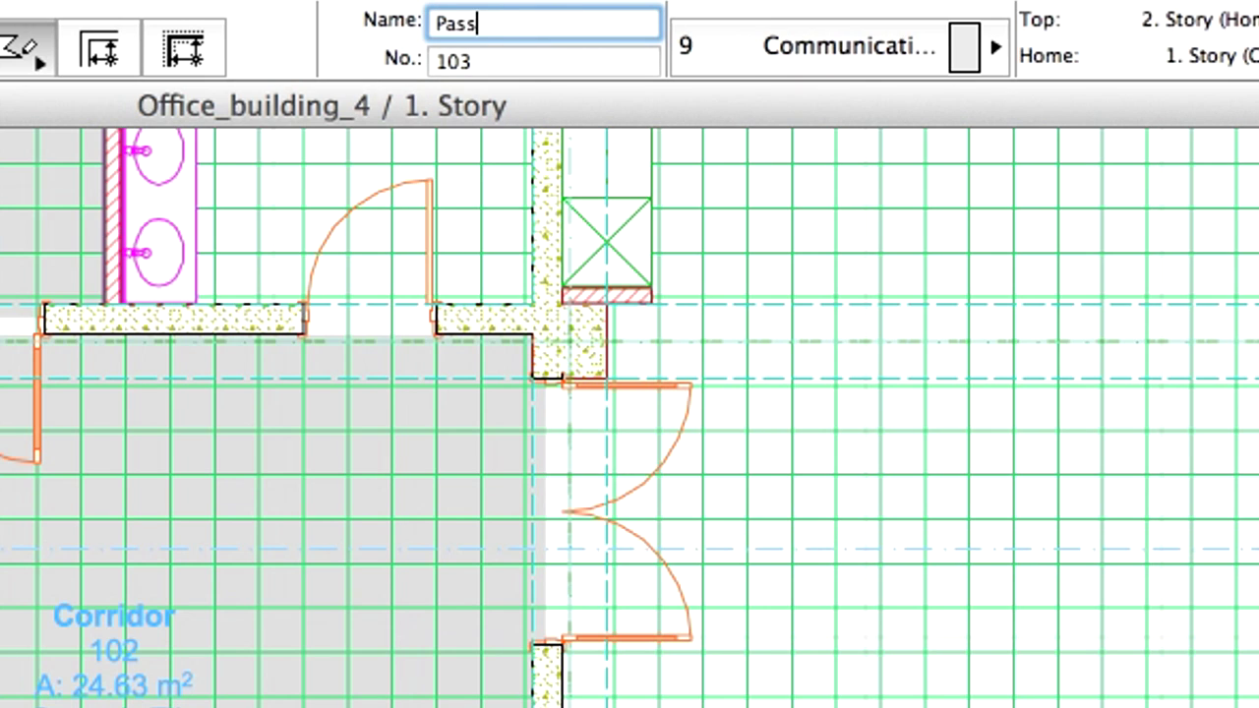
type("/Kitchen")
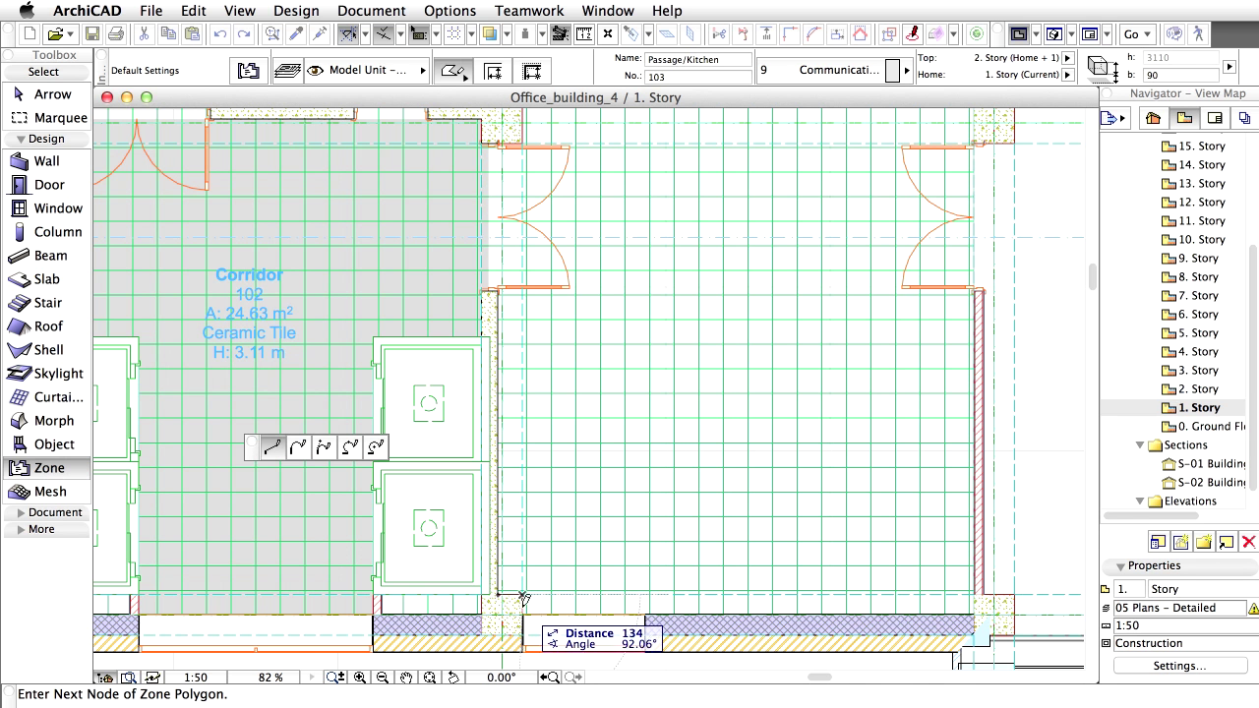
Step: Outline the open area right of the corridor and place the zone 103 stamp (69.17 m², Ceramic Tile)
left_click(975, 606)
scroll(984, 325, "up", 5)
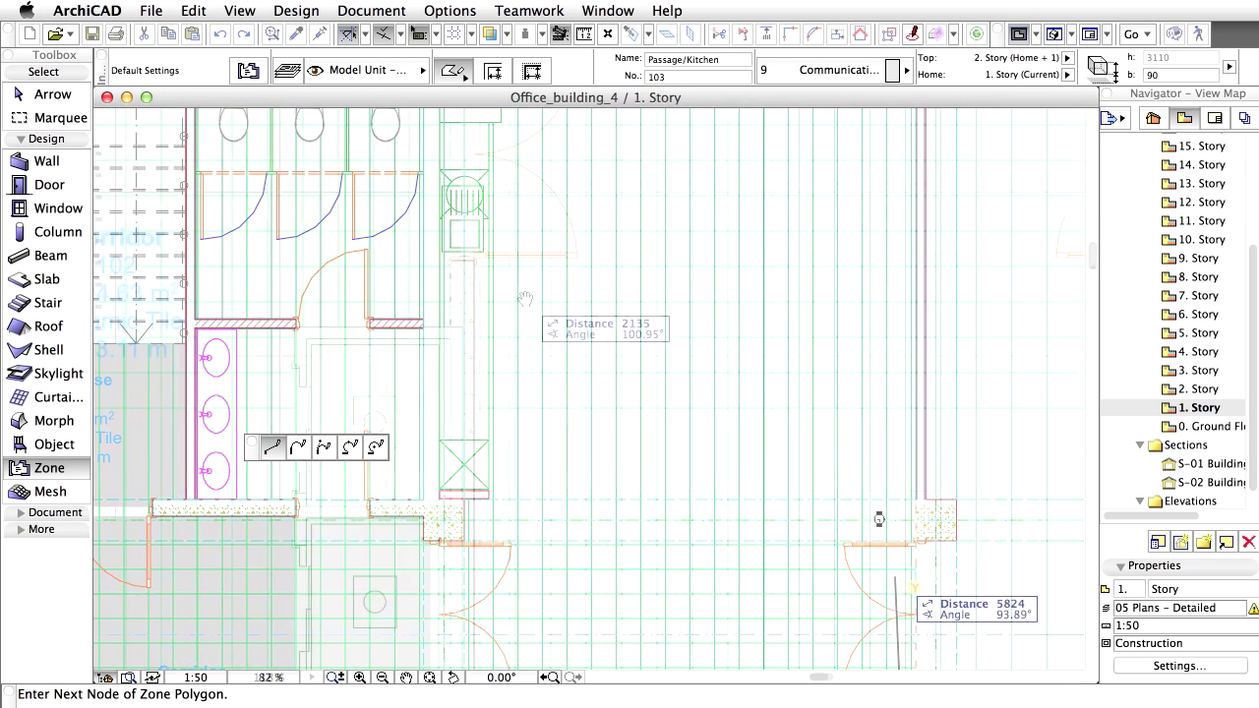
scroll(553, 435, "down", 5)
scroll(551, 433, "down", 4)
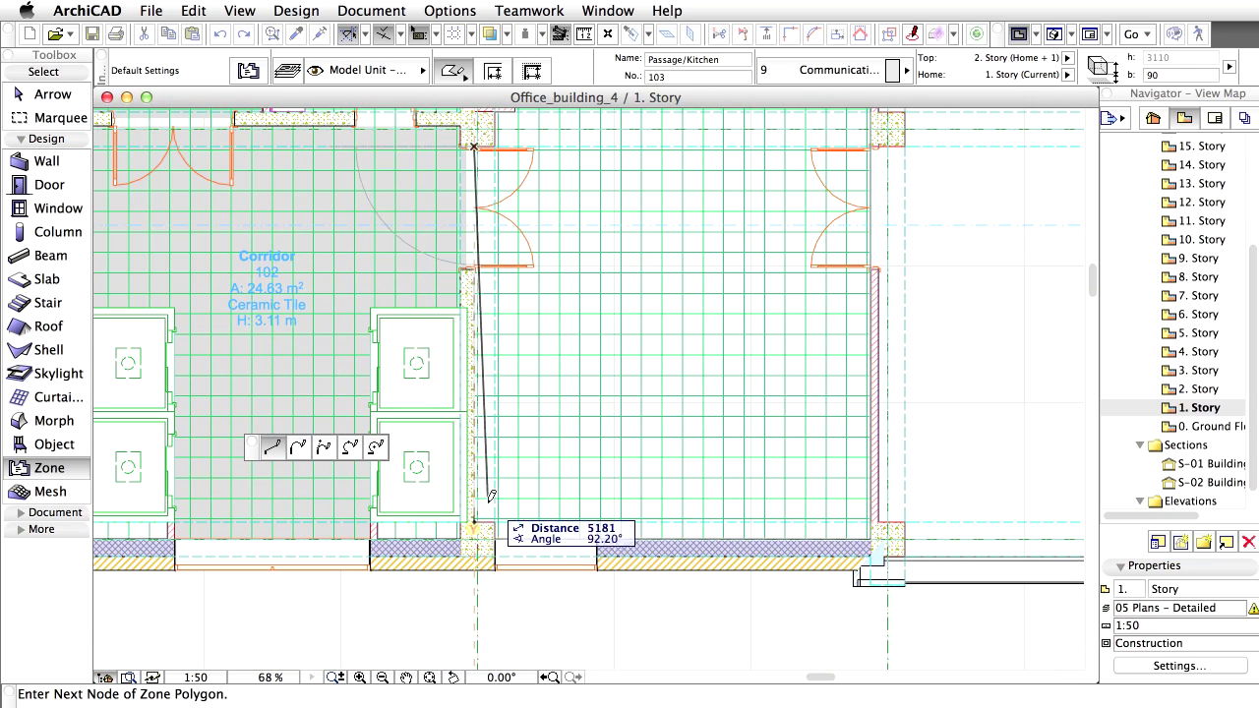
left_click(481, 512)
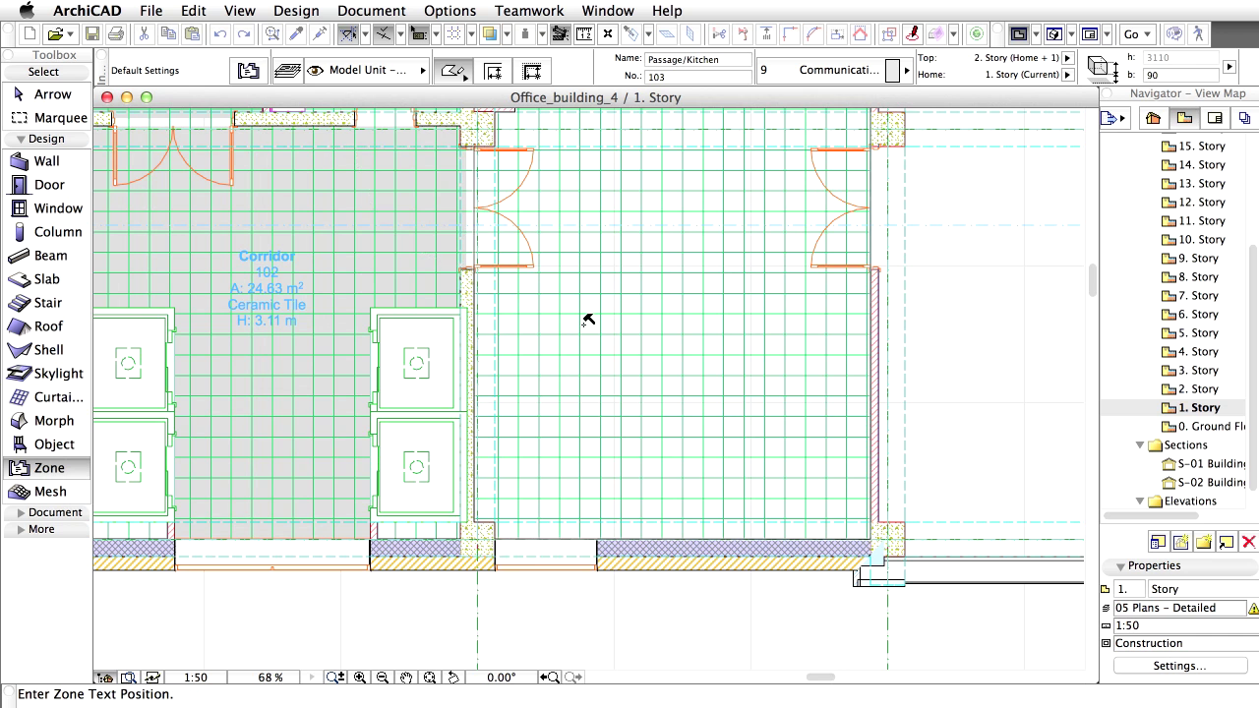
scroll(596, 320, "down", 3)
scroll(600, 322, "up", 4)
left_click(612, 411)
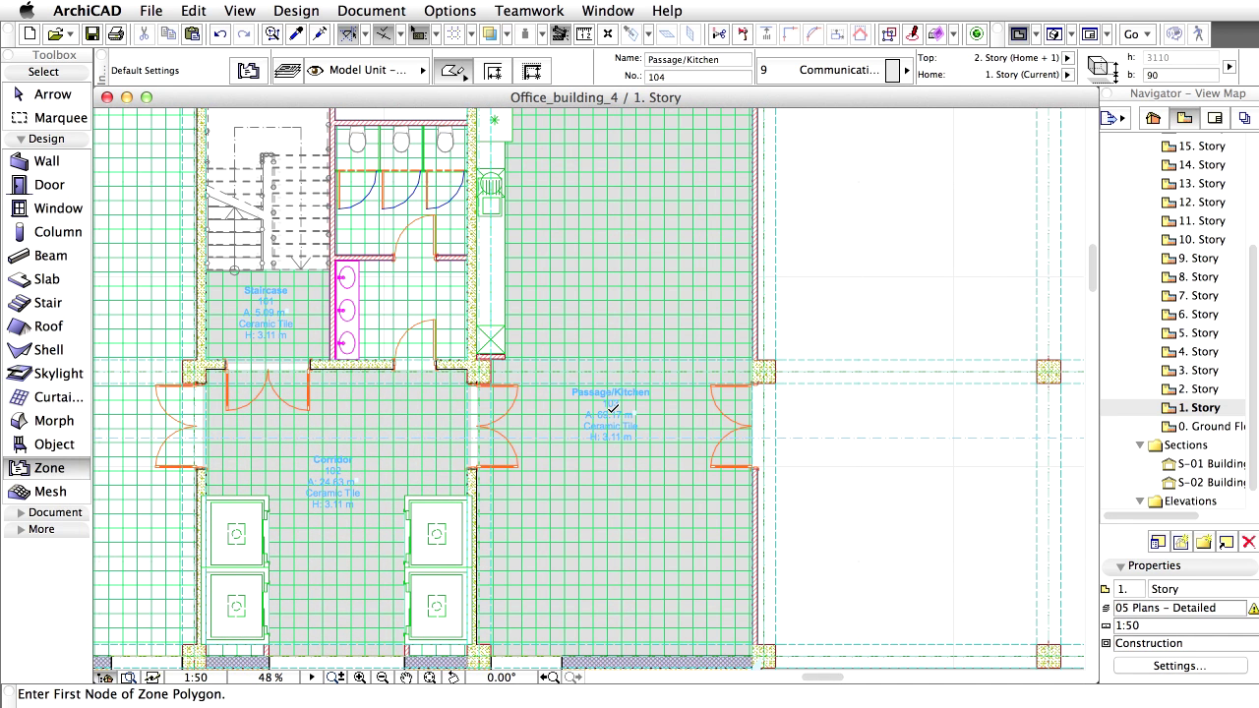
scroll(612, 407, "up", 8)
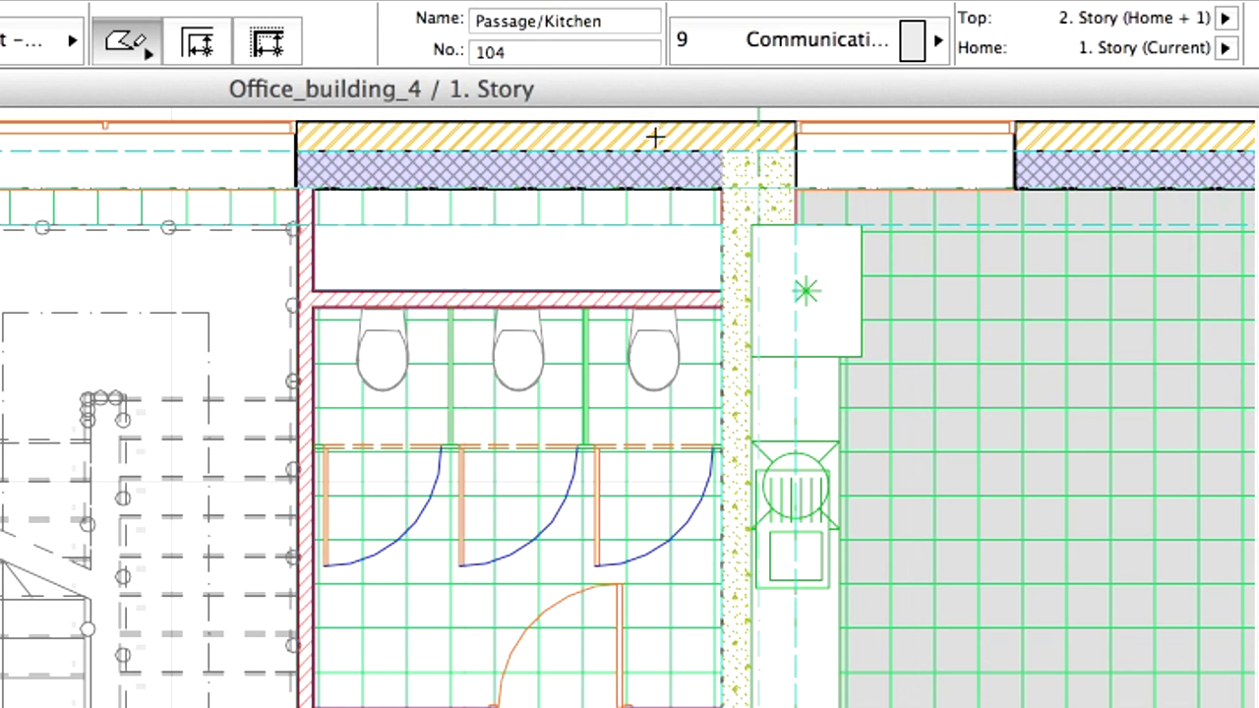
Step: Create an inner-edge 'Restroom' zone, category 10 Sanitary, filling the washbasin room
left_click(198, 44)
left_click(838, 40)
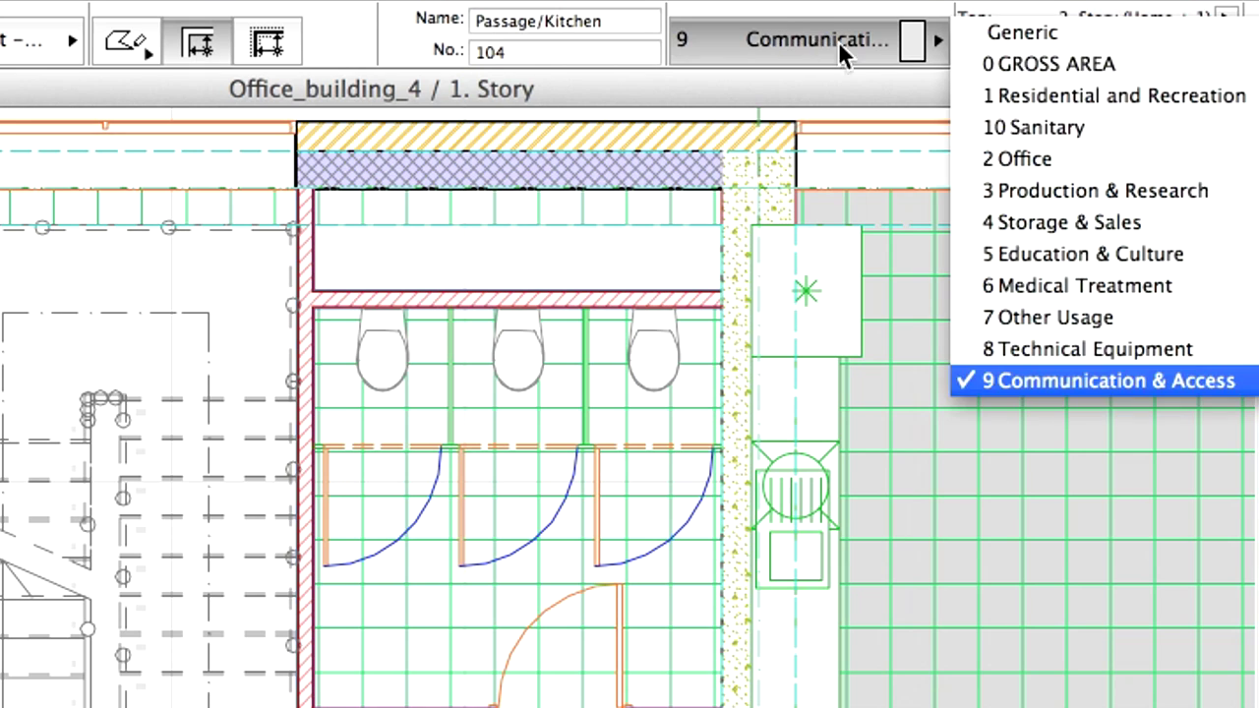
left_click(1205, 129)
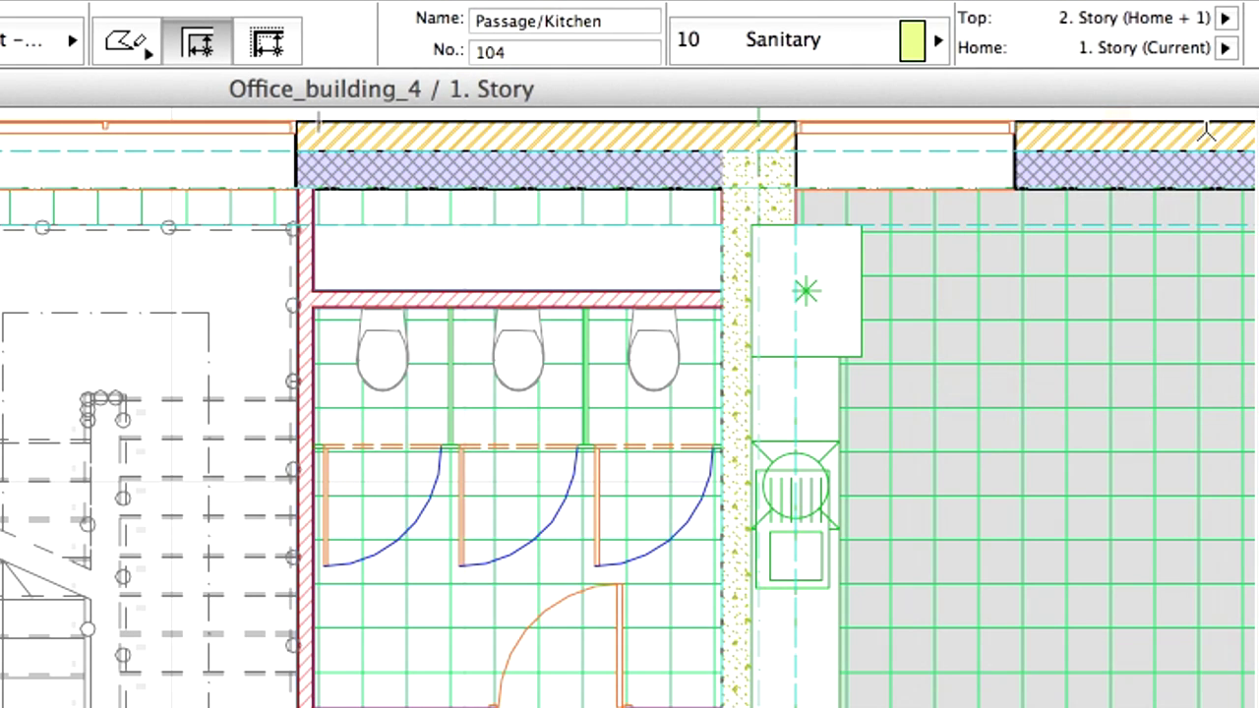
left_click(481, 21)
type("Restr")
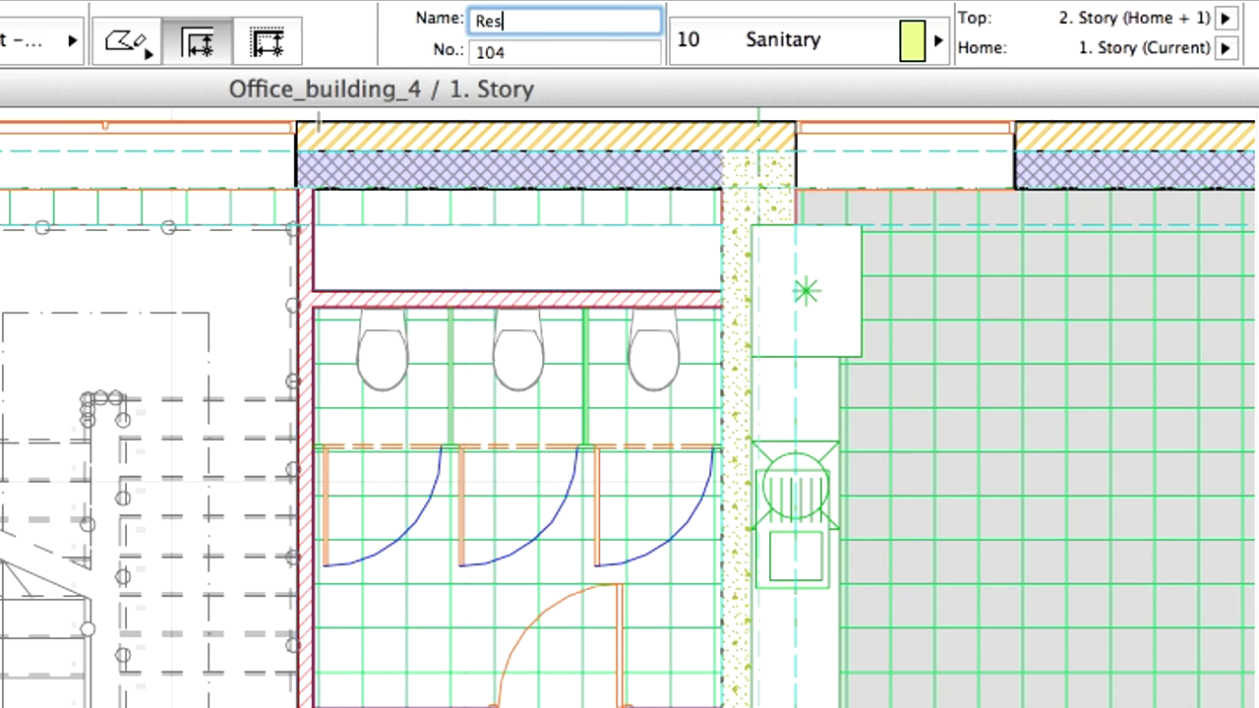
type("oom")
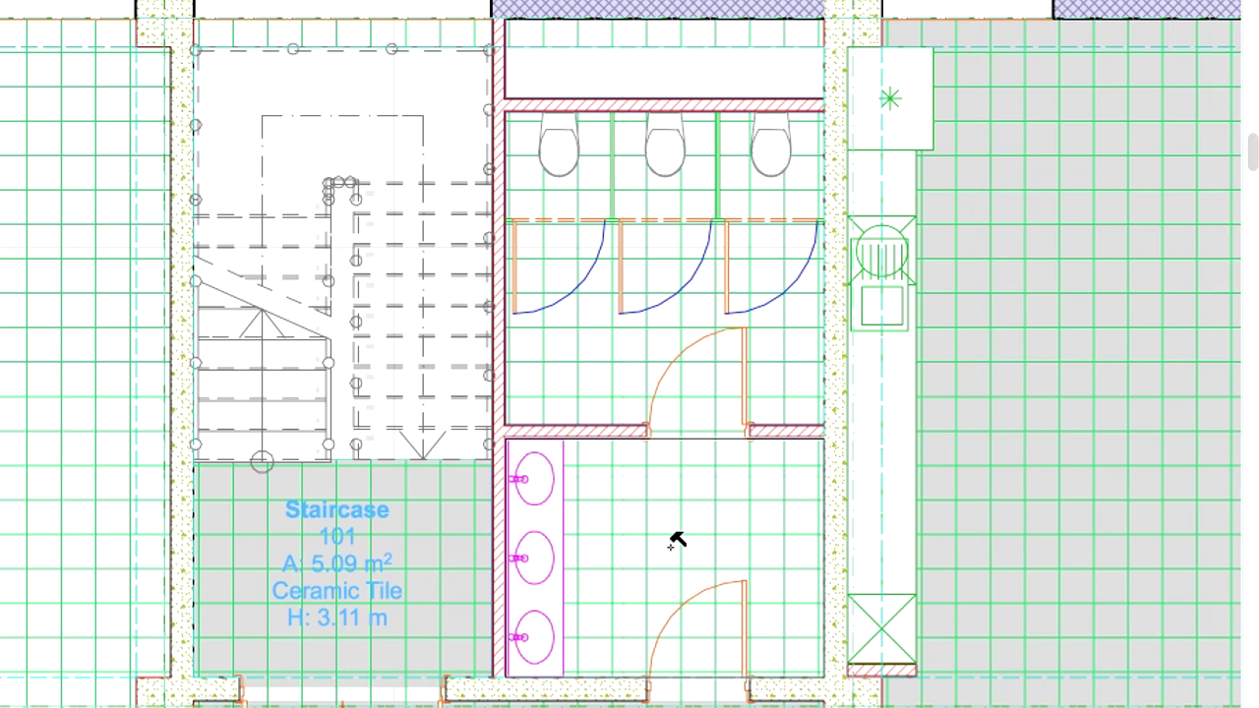
left_click(677, 540)
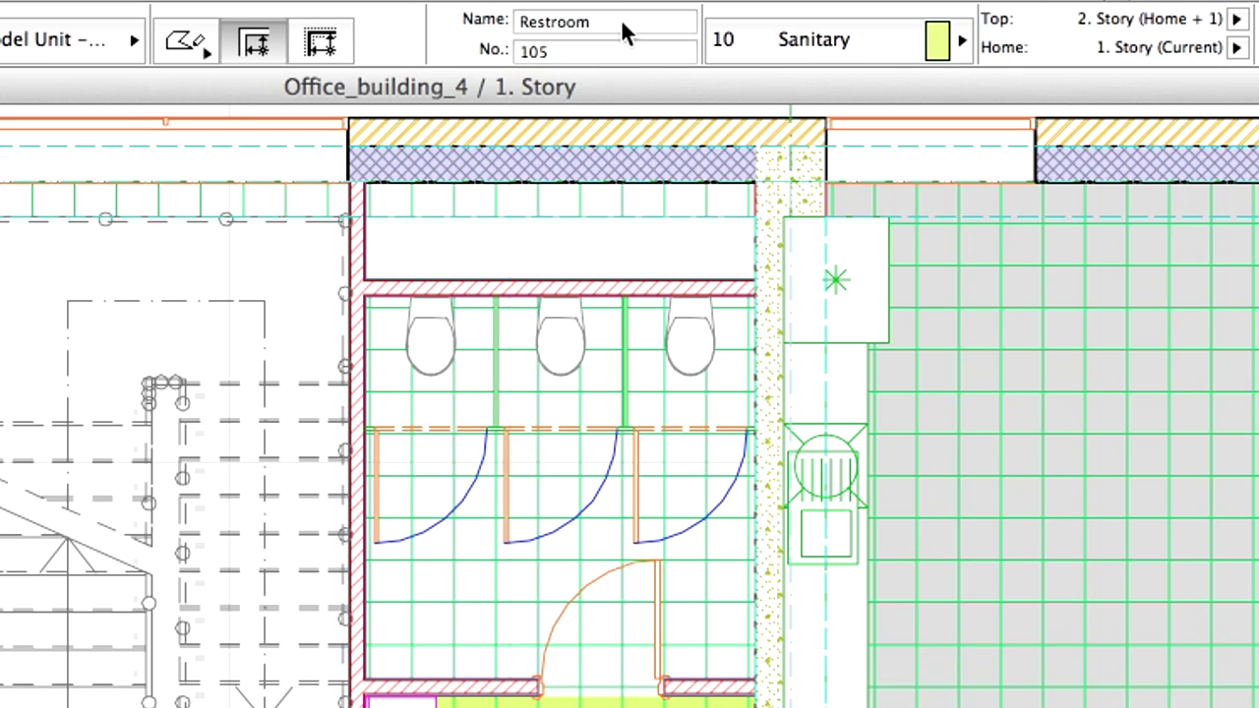
Step: Rename the zone to 'Toilet' and fill the three-stall room with it (7.55 m²)
double_click(622, 23)
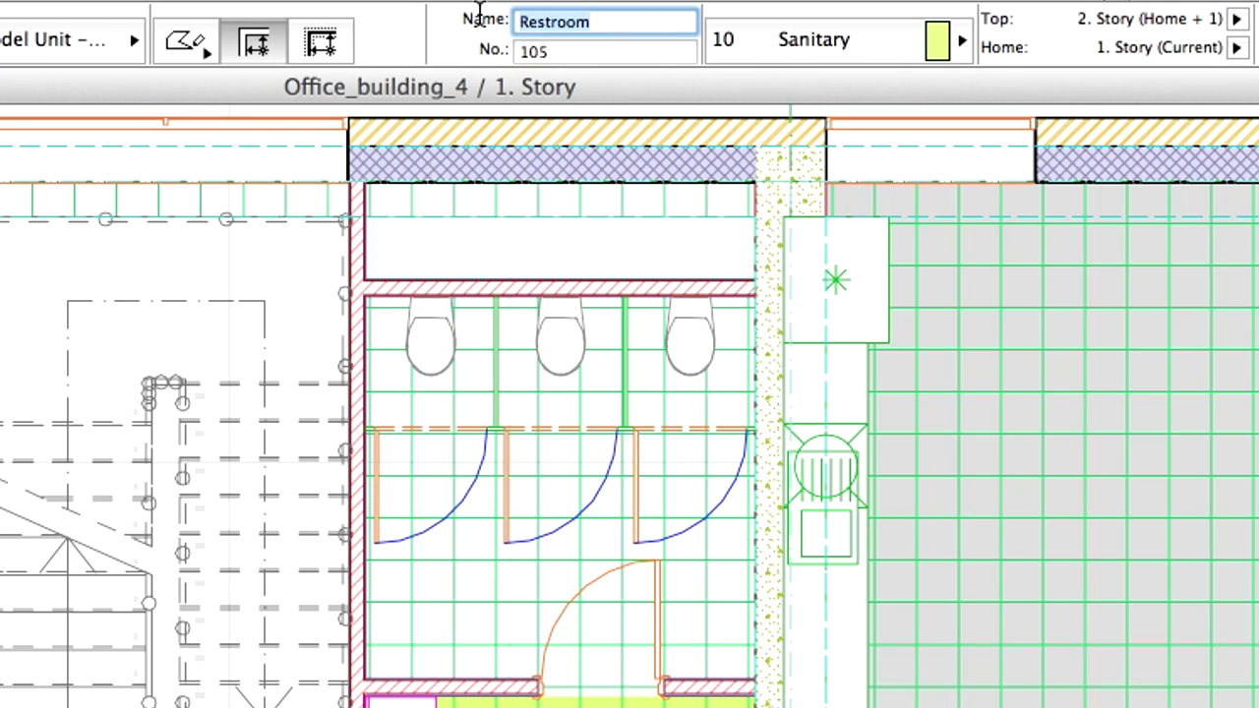
type("T")
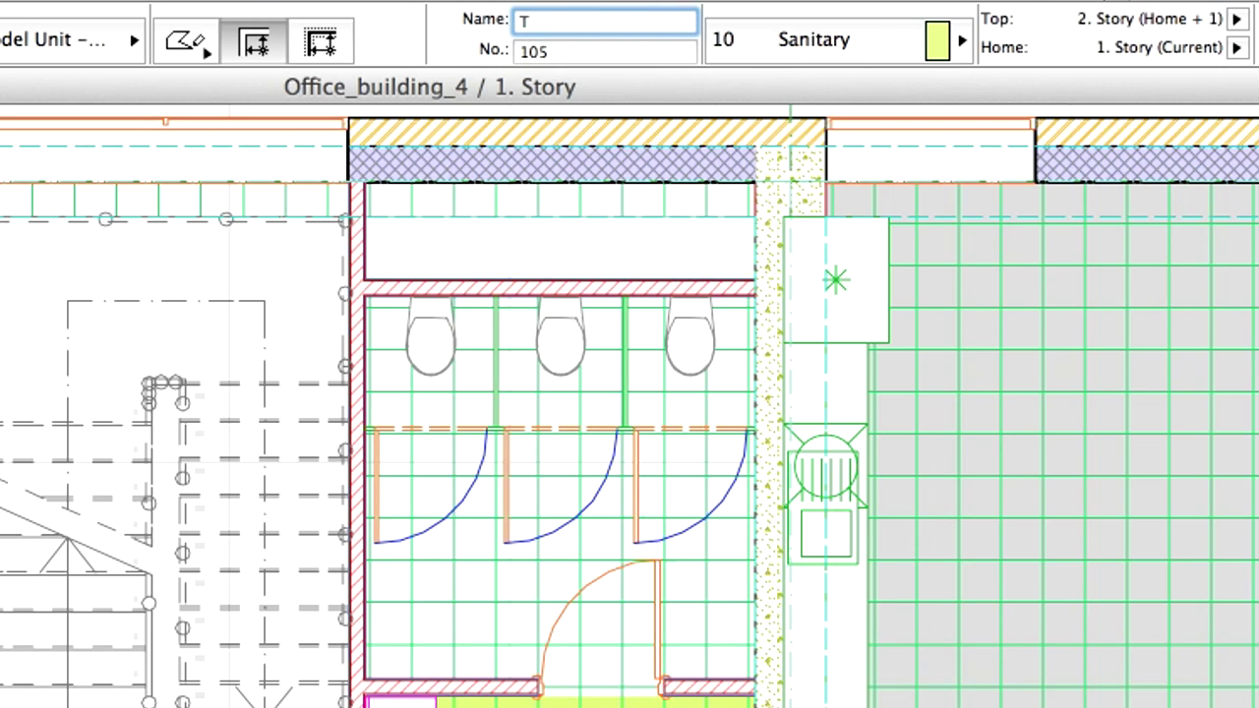
type("oilet")
key("Return")
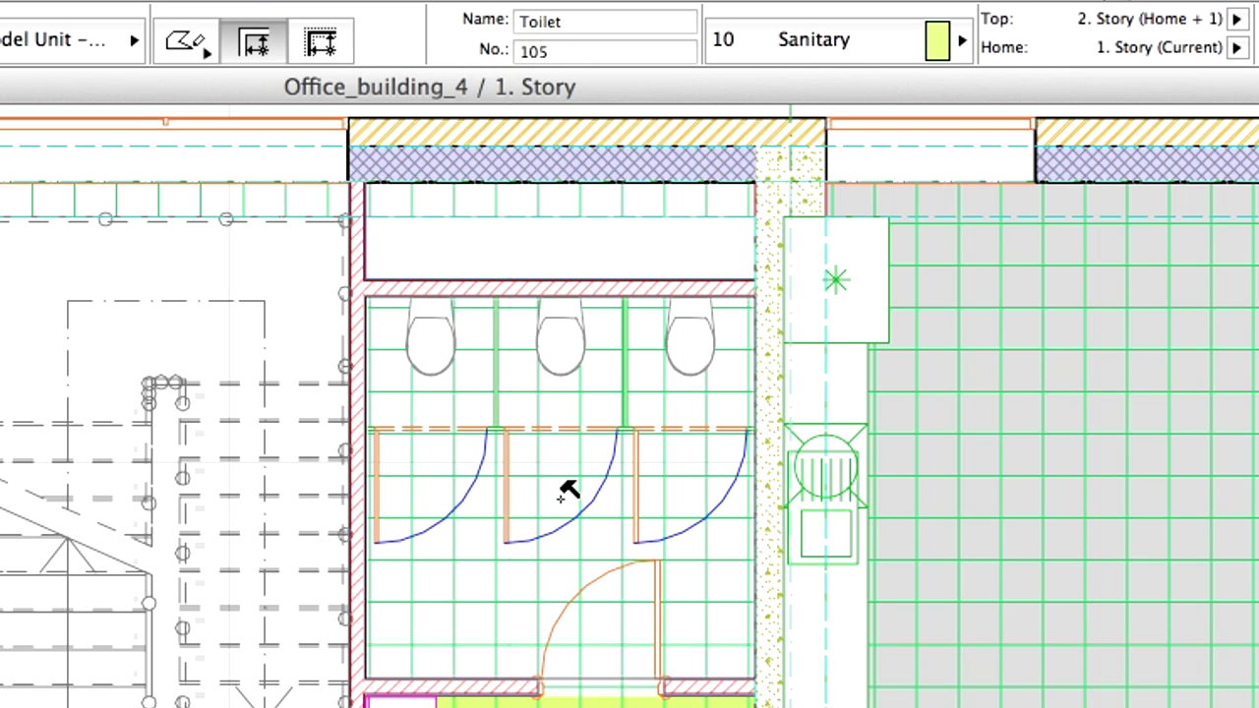
left_click(563, 497)
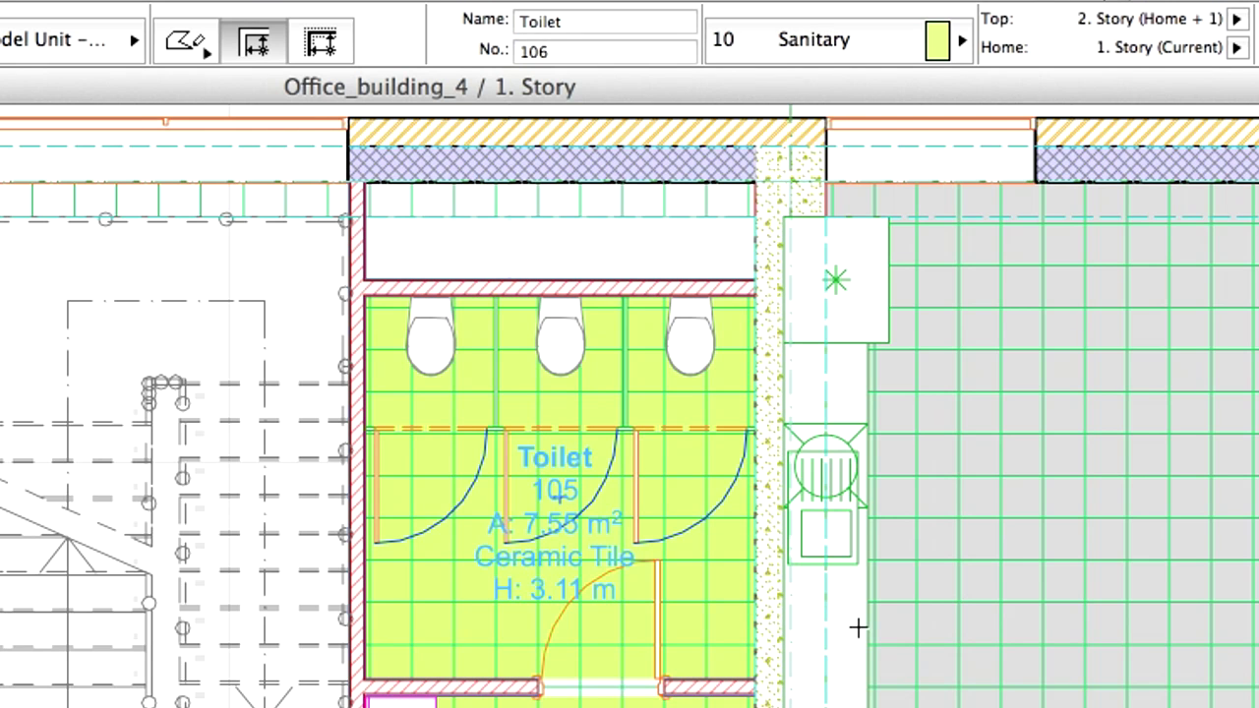